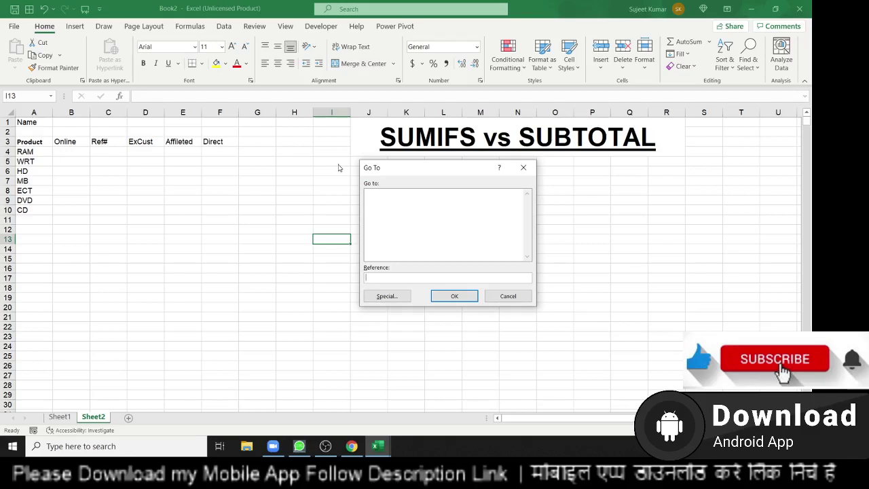
- Dismiss the Go To dialog to reveal the Sheet2 product-by-sales-mode grid
key(Escape)
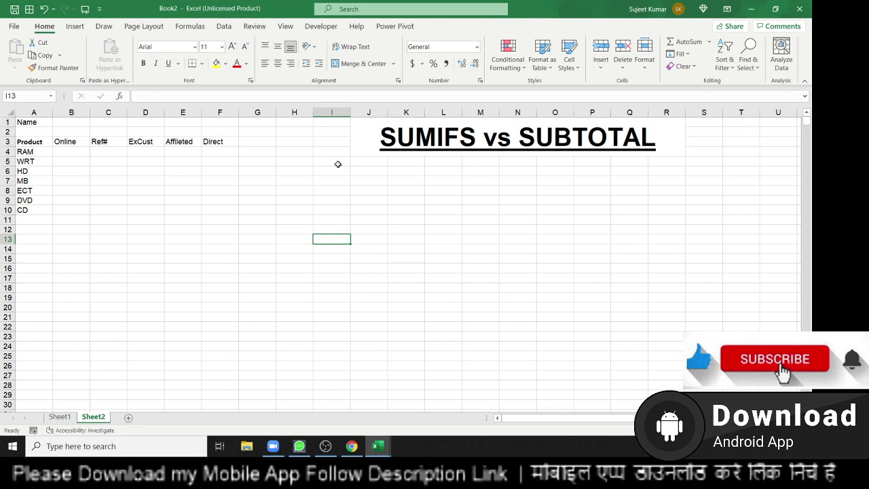
click(59, 417)
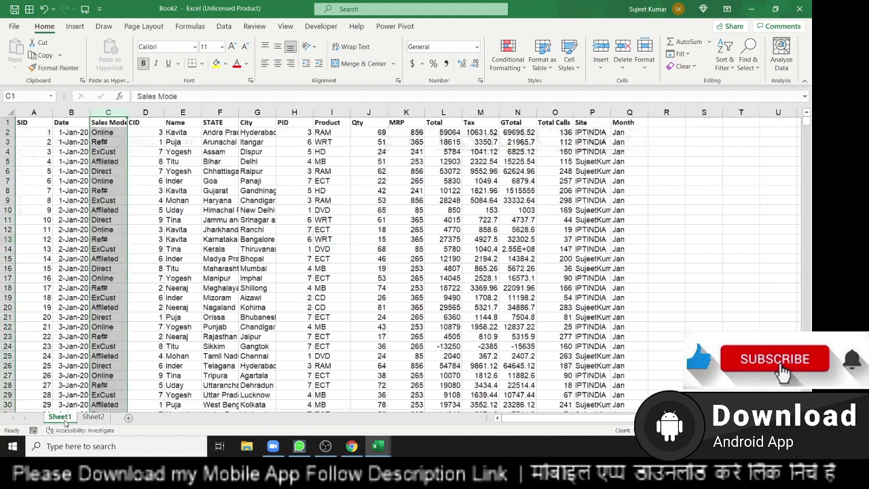
click(210, 200)
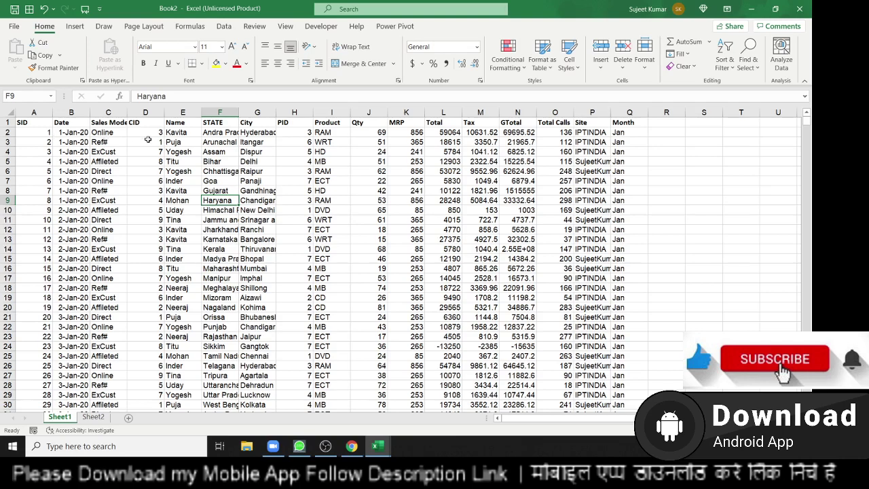
click(182, 113)
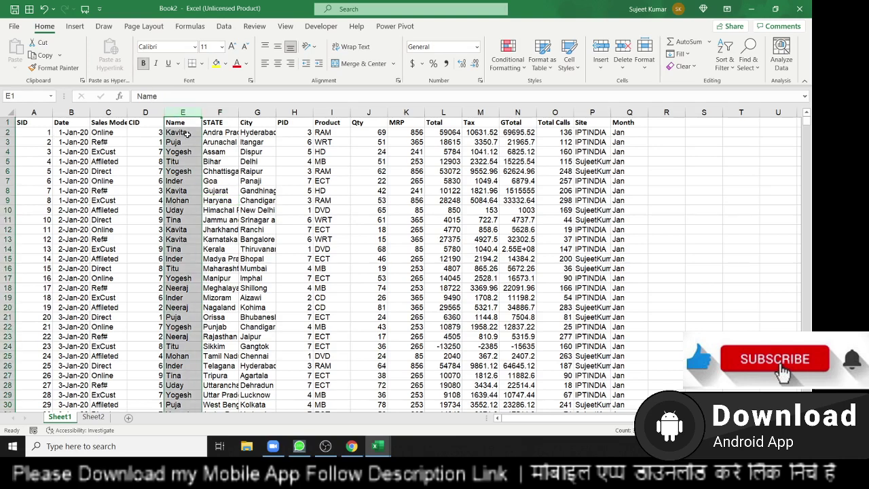
click(187, 134)
click(100, 420)
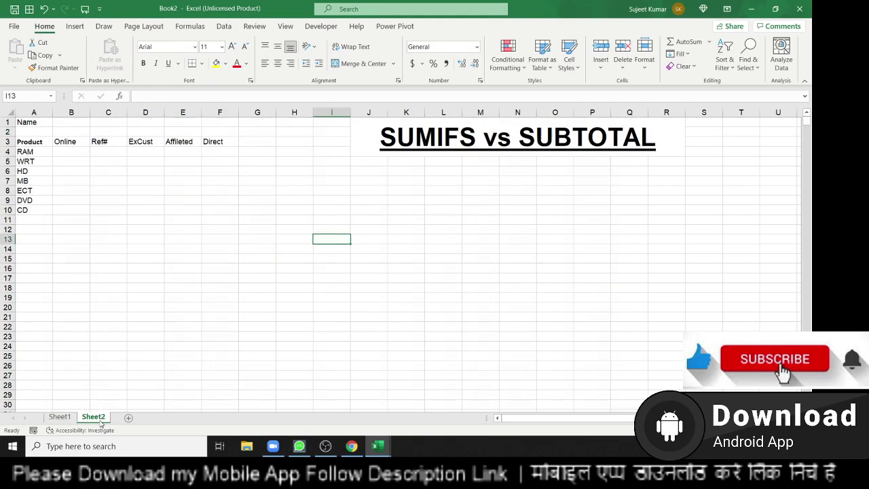
- Enter a salesperson's name in B1 and select the B4:F10 results grid
double_click(63, 123)
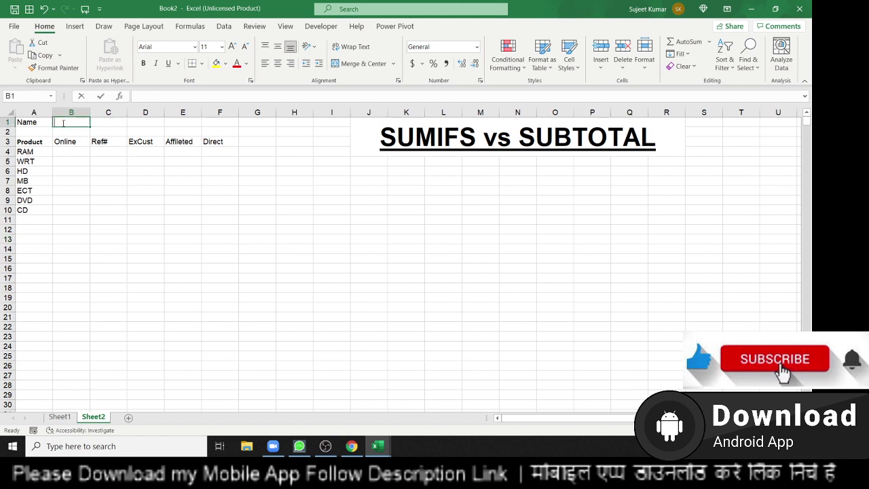
text(Puja)
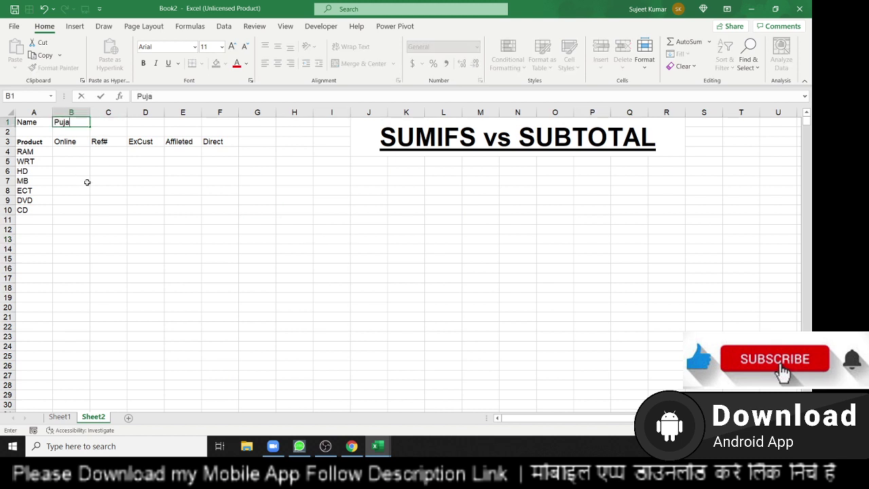
mouse_move(68, 151)
mouse_down()
mouse_move(211, 194)
mouse_move(216, 211)
mouse_up()
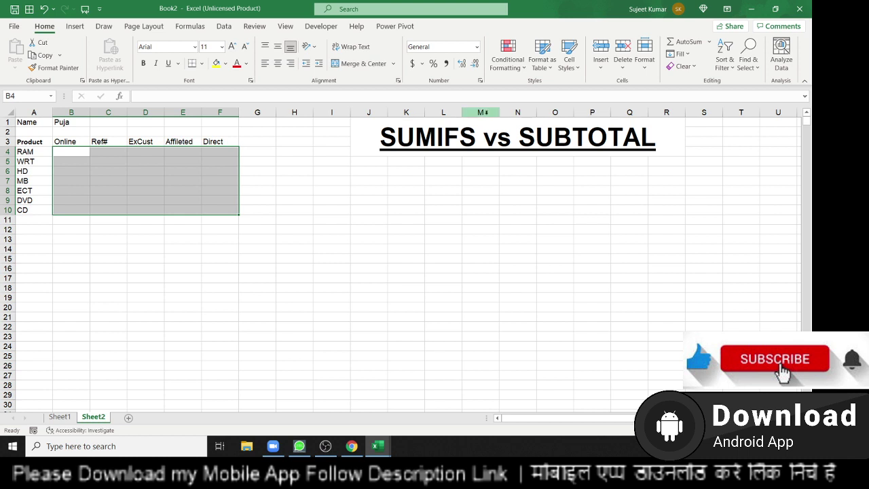
- Start a SUMIFS formula in B4 and go to Sheet1 for the sum range
click(83, 153)
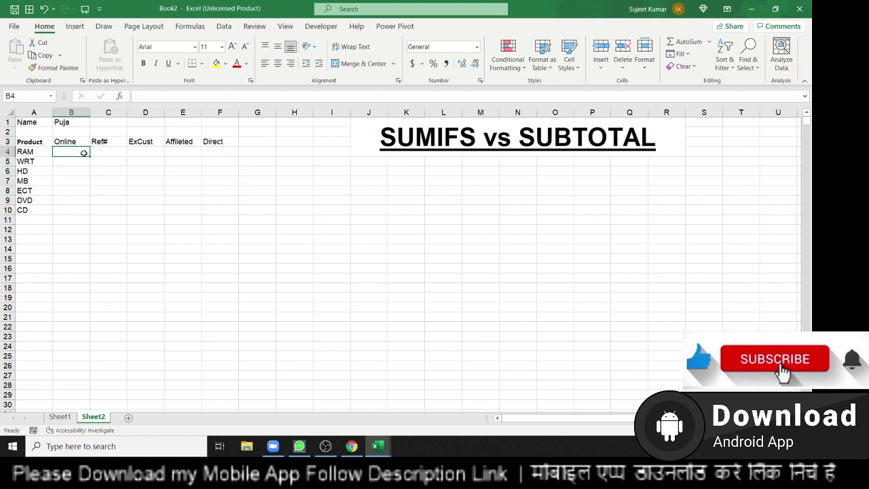
text(=sum)
key(Down)
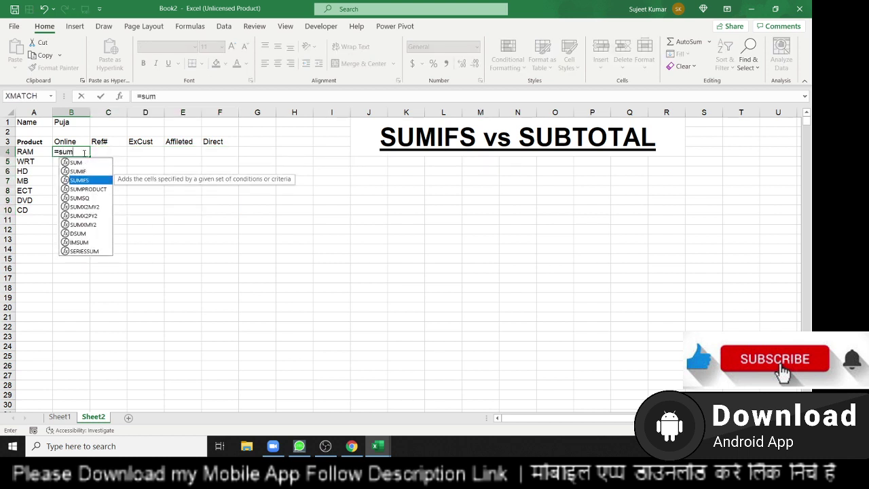
key(Down)
key(Tab)
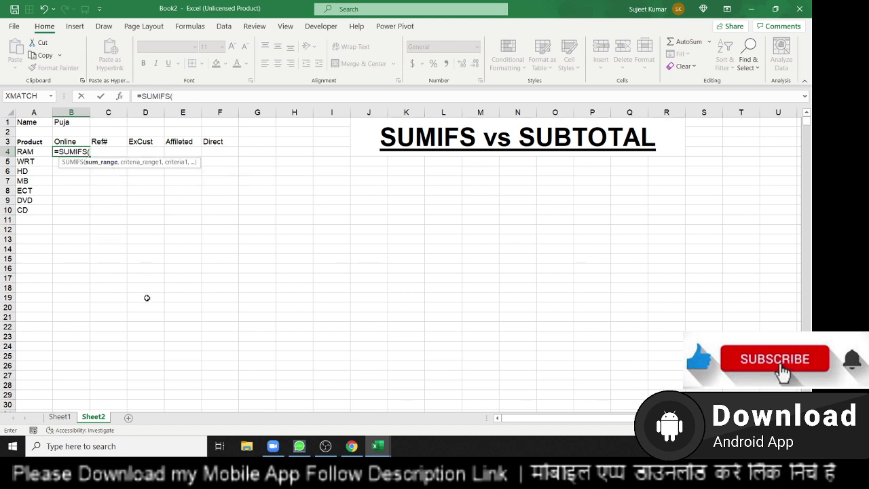
click(62, 419)
- Cancel the unfinished formula and restart =SUMIFS( in cell B4
key(Escape)
scroll(126, 337, up, 3)
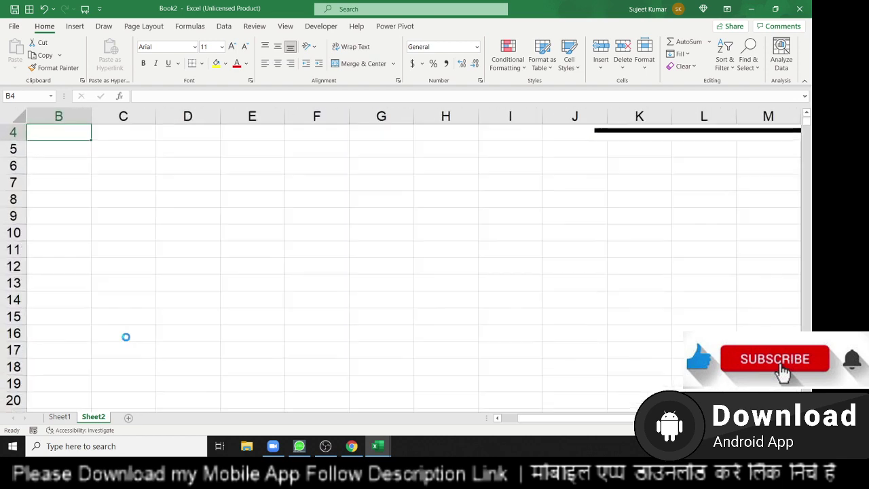
scroll(126, 337, up, 2)
scroll(80, 328, up, 1)
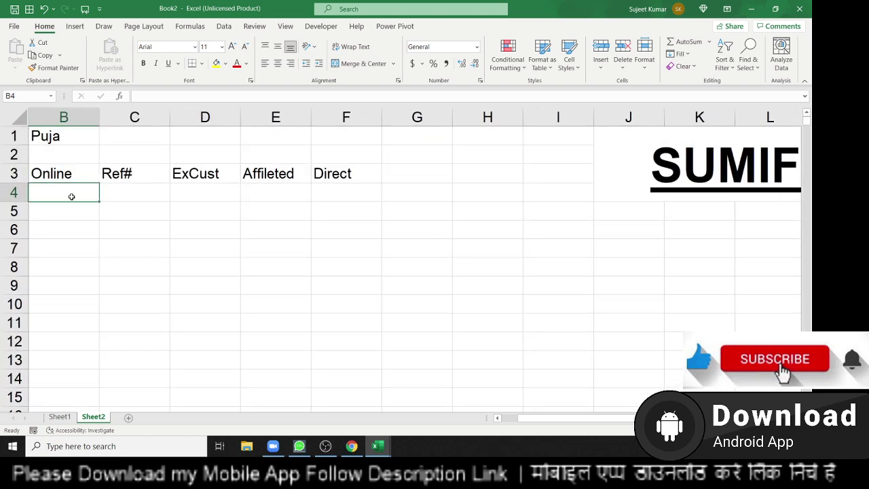
key(Left)
key(Right)
text(=)
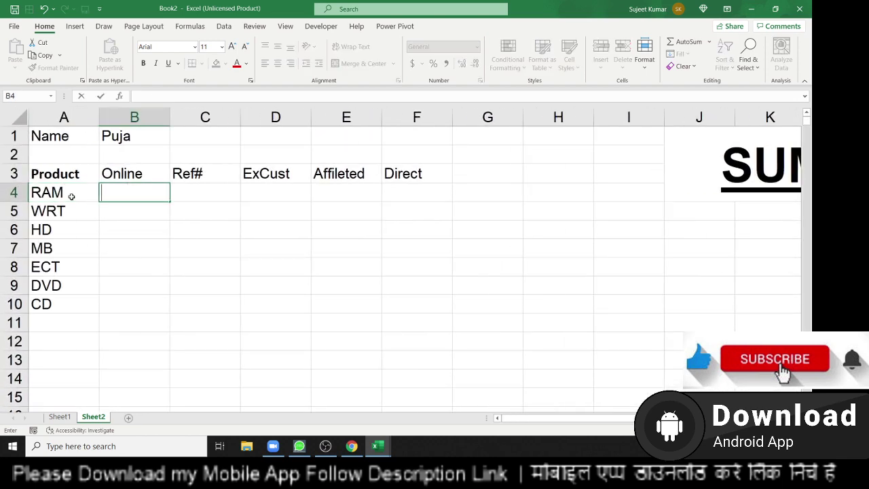
text(-)
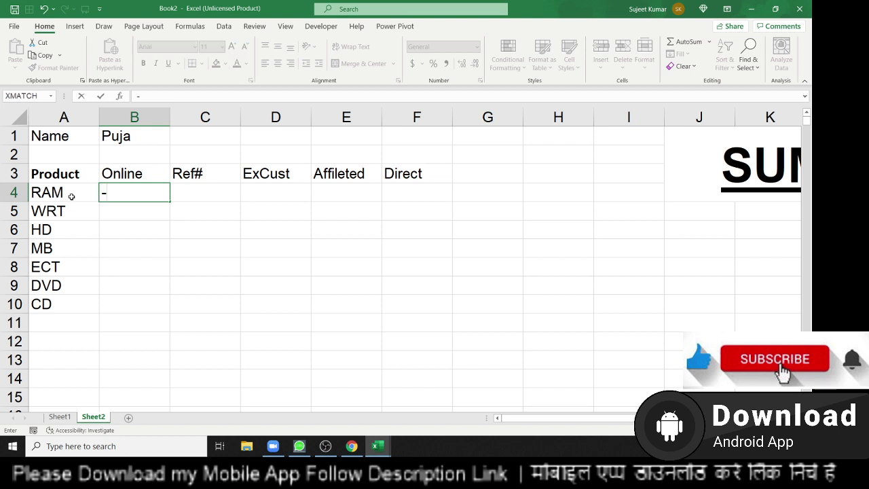
key(BackSpace)
text(=sum)
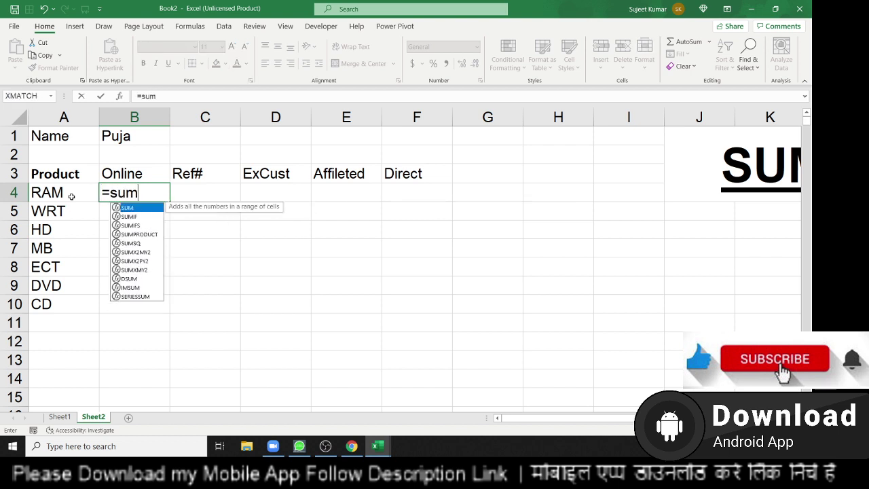
text(i)
key(Down)
key(Tab)
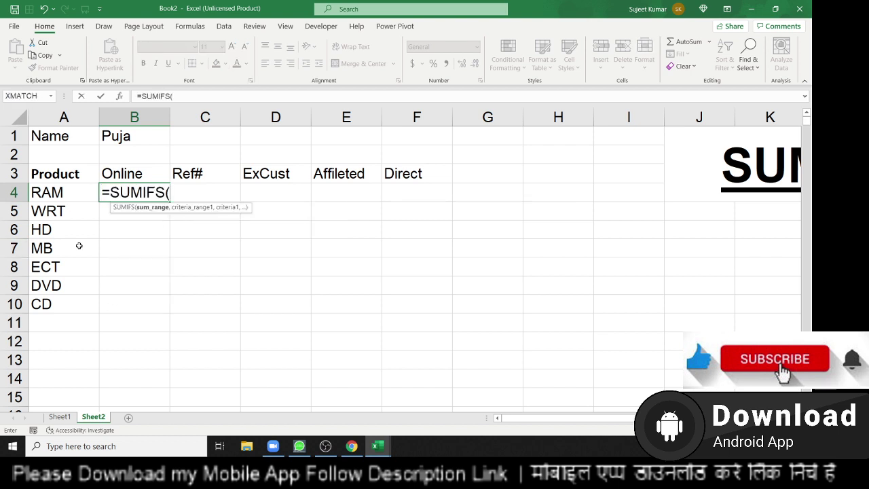
- Sum Sheet1's Qty column J, with Name column E matched to B1
click(60, 417)
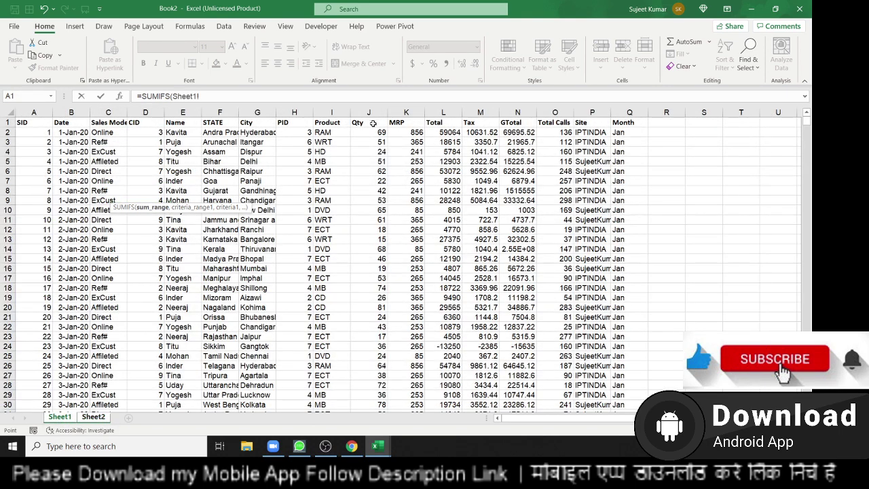
click(369, 112)
text(,)
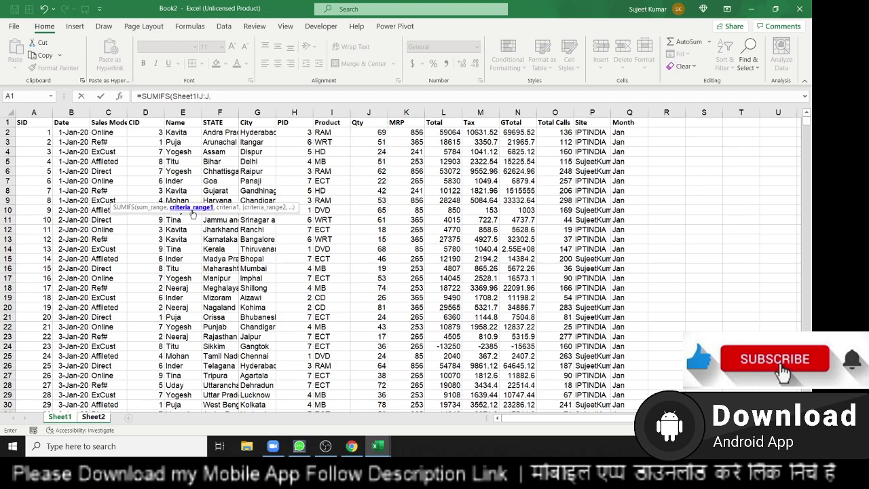
click(184, 112)
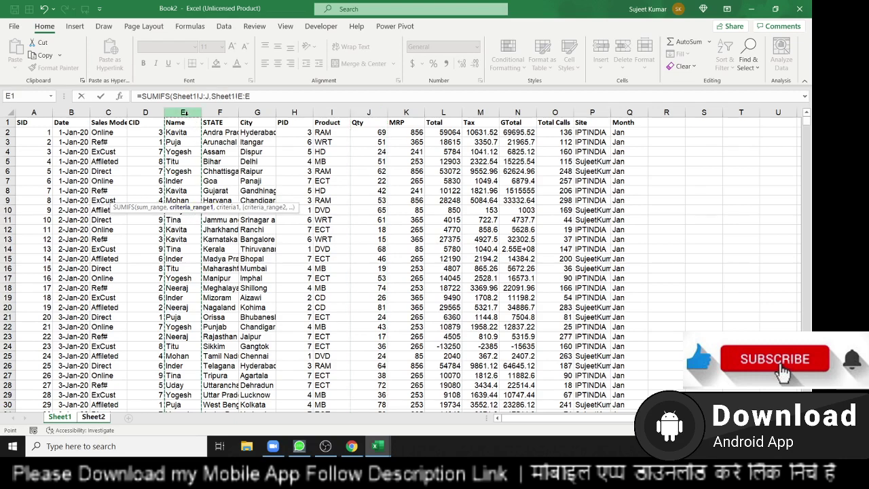
text(,)
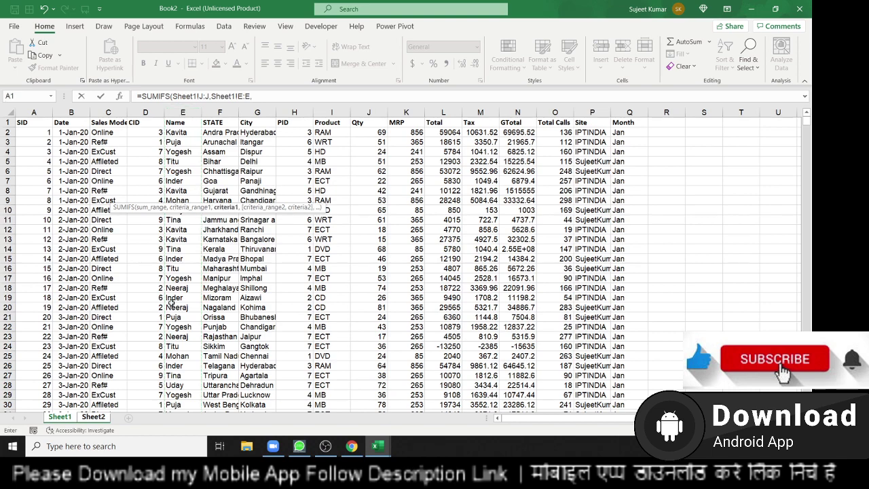
click(99, 420)
click(116, 136)
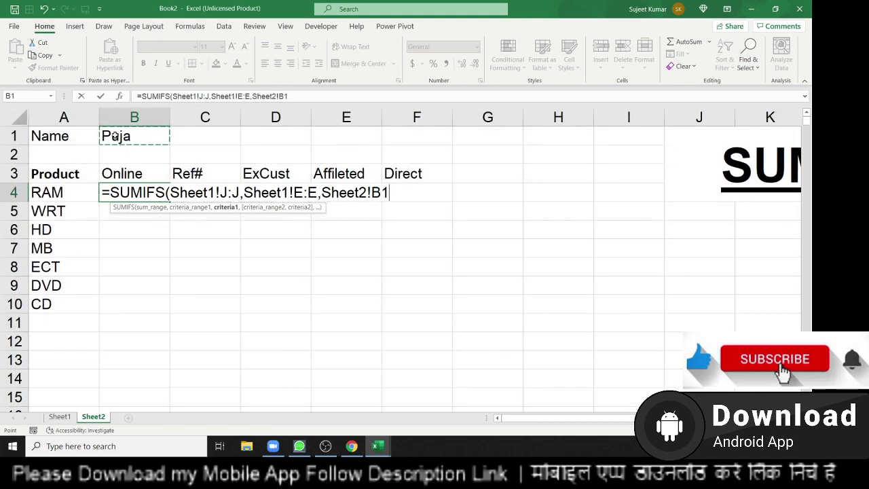
text(,)
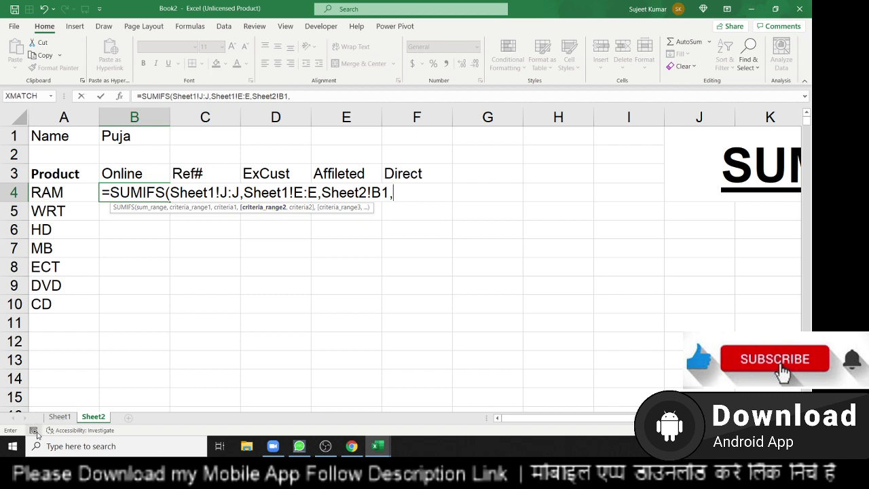
- Add Product column I matched to A4 and Sales Mode column C matched to B3, then commit
click(66, 417)
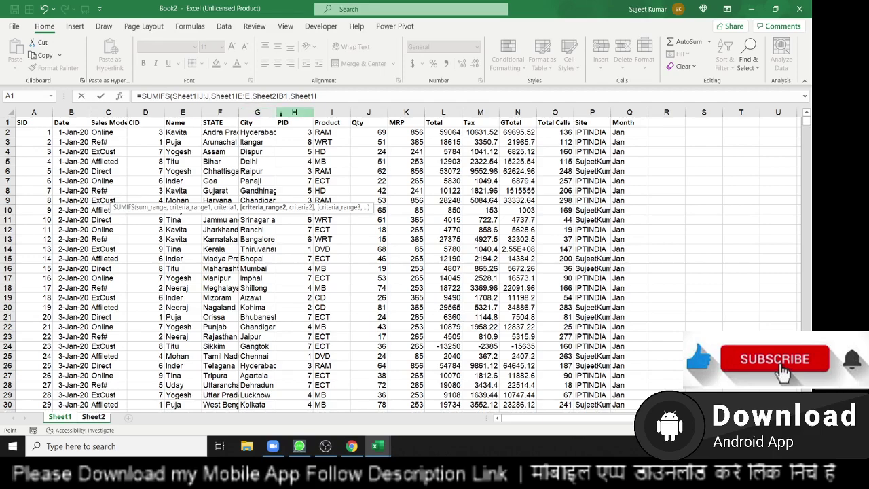
click(337, 115)
text(,)
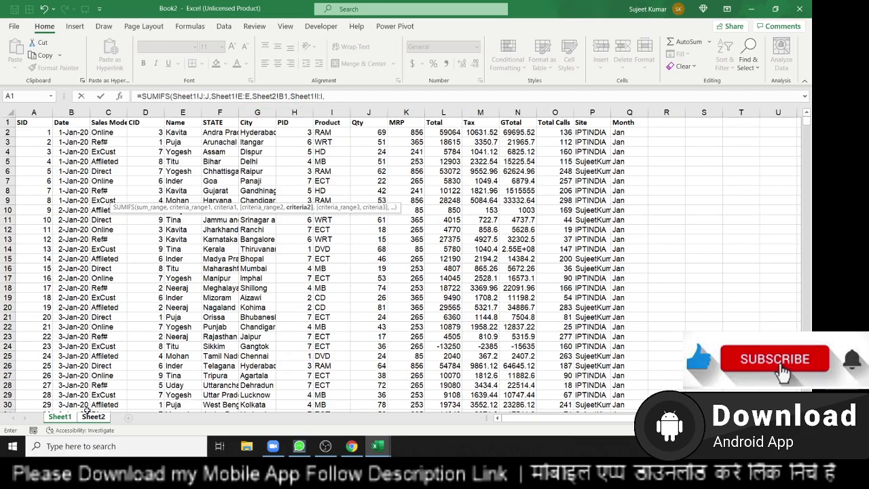
click(97, 418)
click(55, 193)
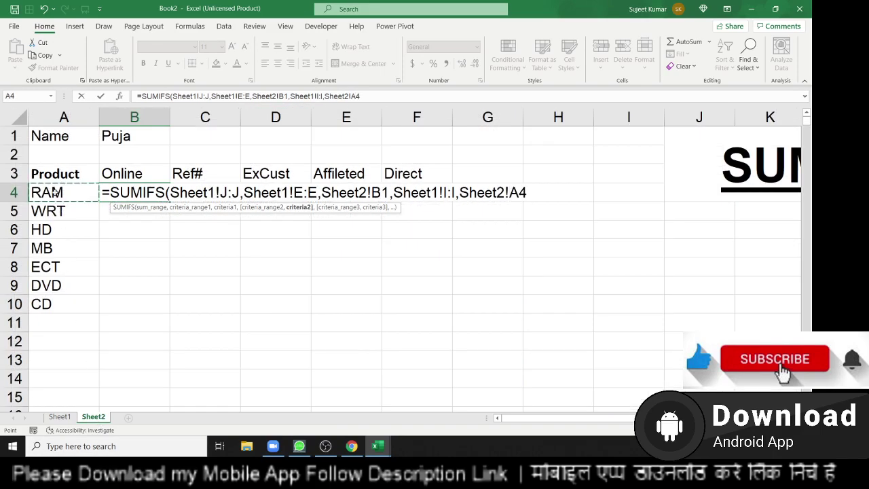
text(,Sheet1!)
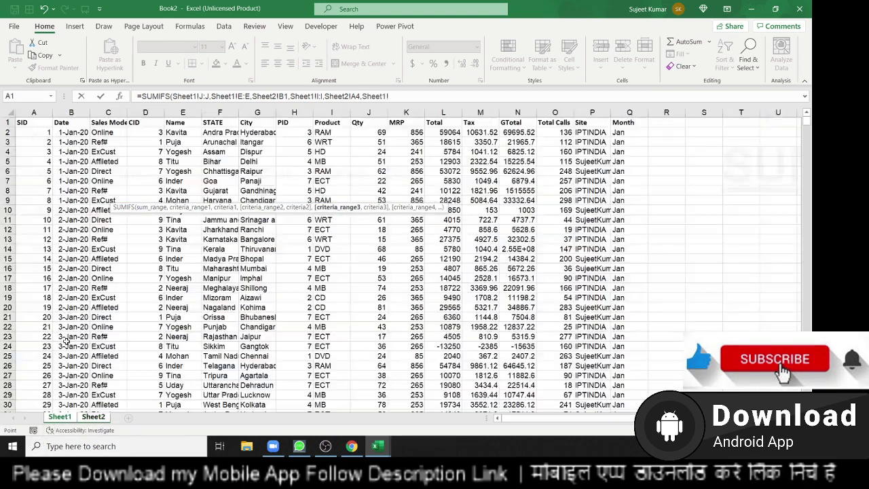
click(59, 417)
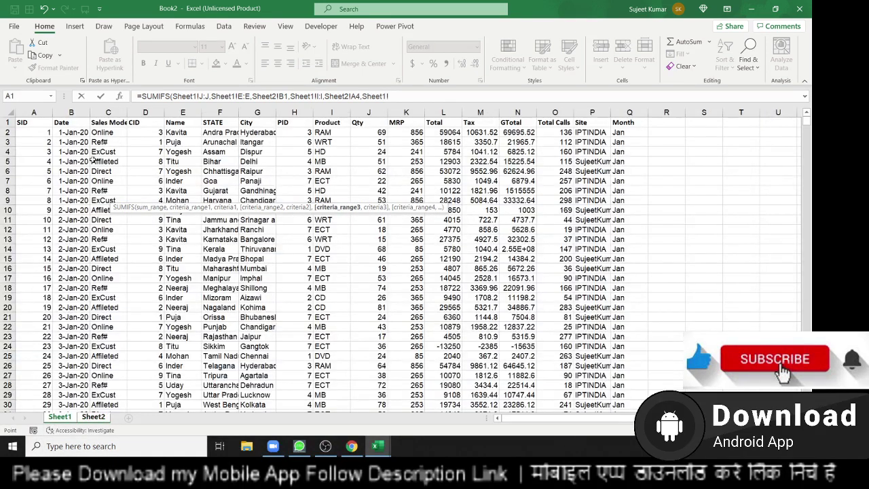
click(108, 112)
text(,)
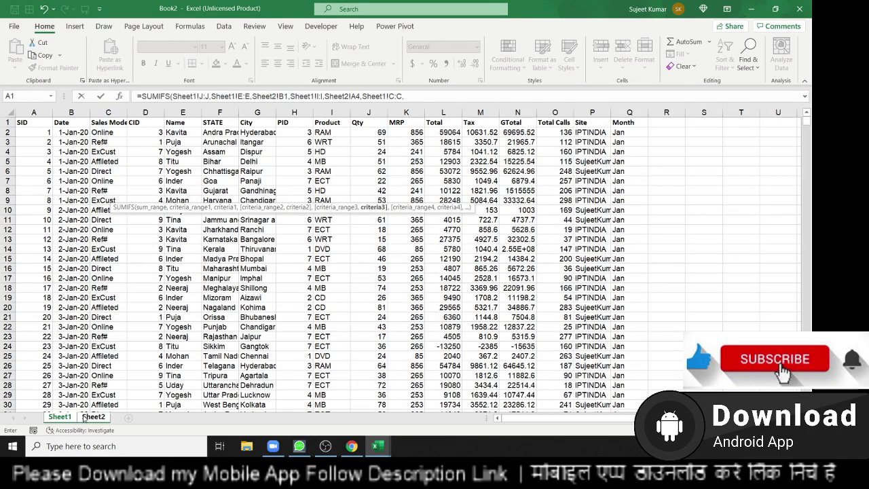
click(93, 417)
click(136, 173)
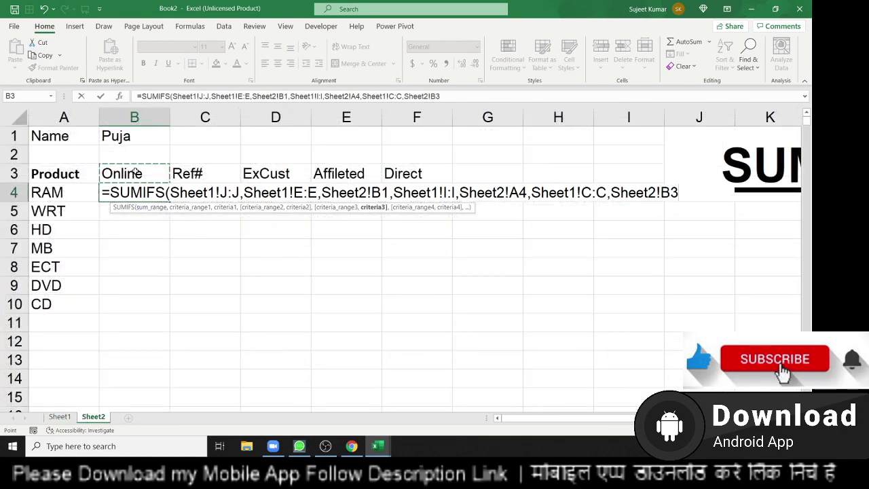
key(Return)
key(Up)
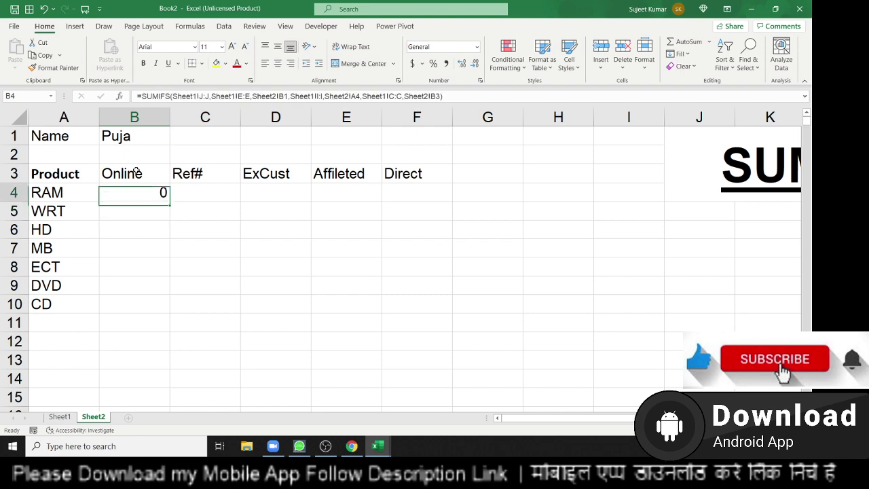
- Turn on Sheet1 table filters and filter Sales Mode to Online only
click(60, 417)
click(26, 121)
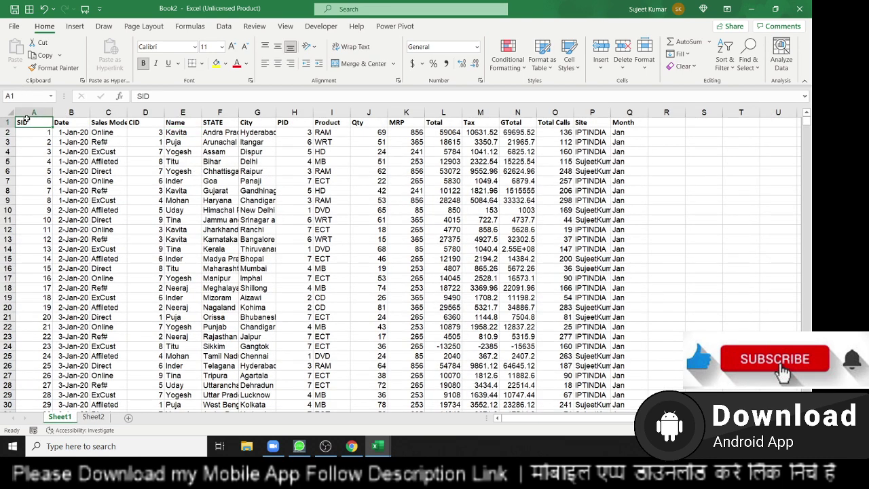
key(ctrl+shift+l)
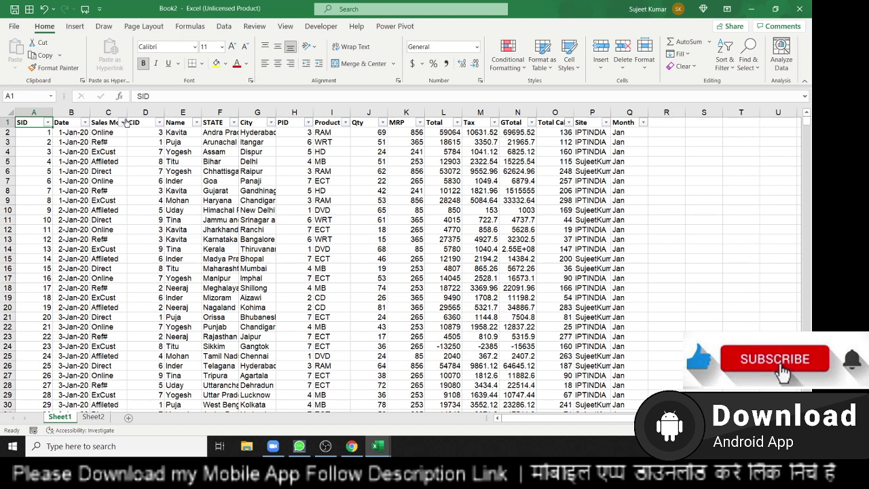
click(123, 127)
click(122, 123)
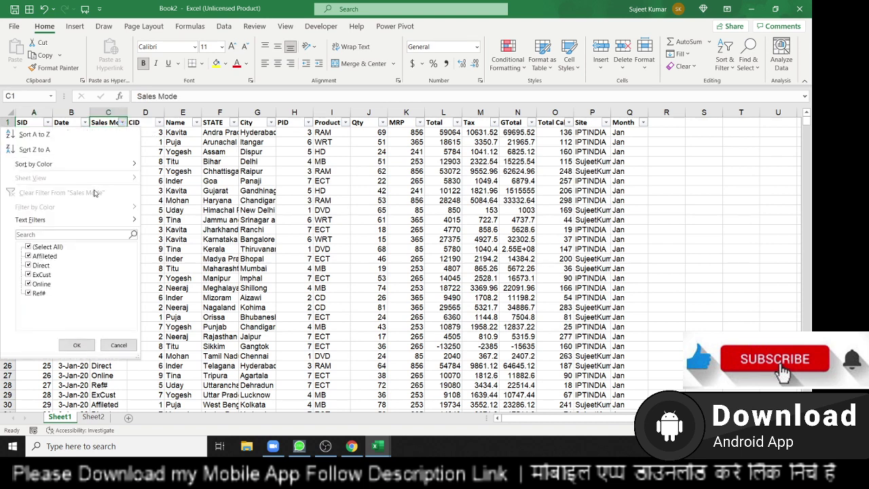
click(50, 247)
click(42, 283)
click(77, 345)
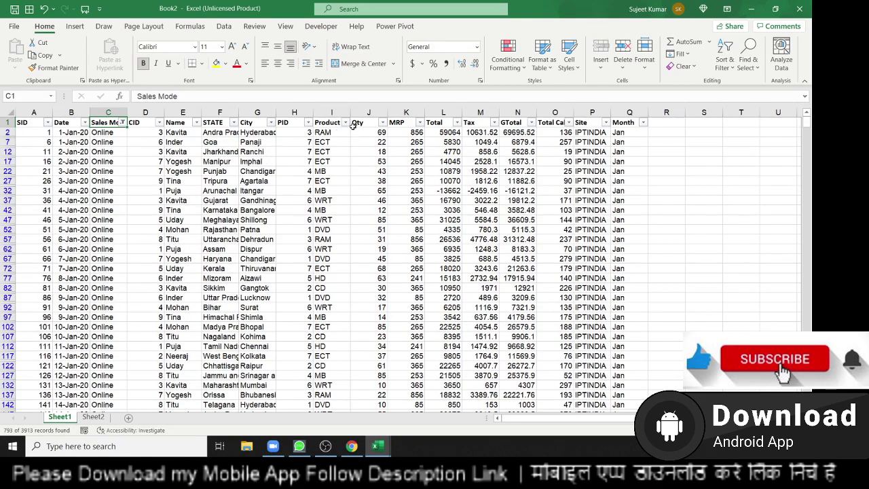
- Compare against Sheet2, then also filter Product to RAM only
click(93, 417)
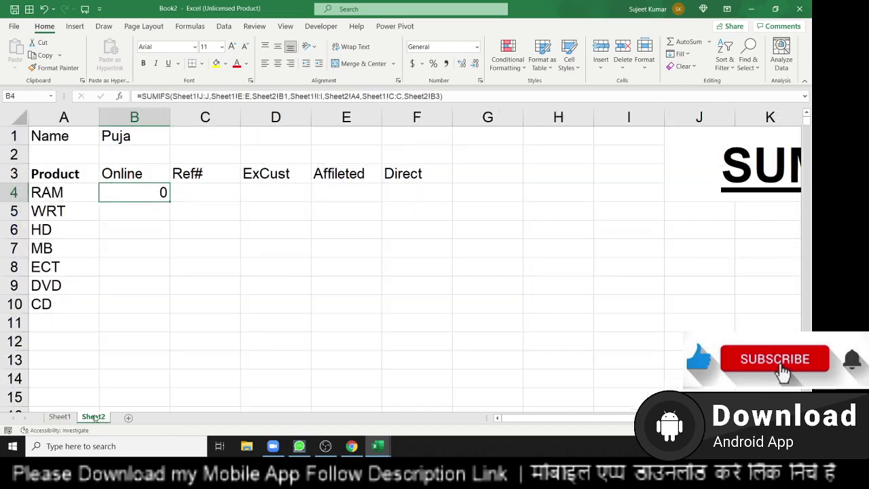
click(59, 417)
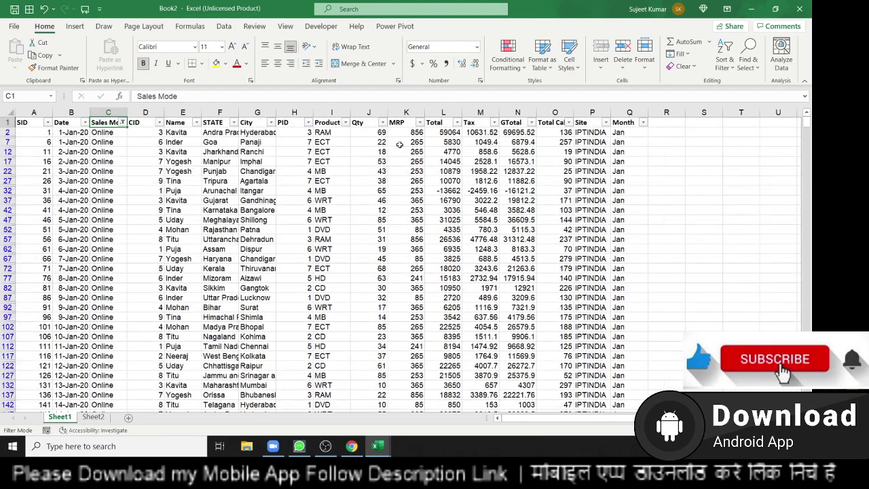
click(346, 122)
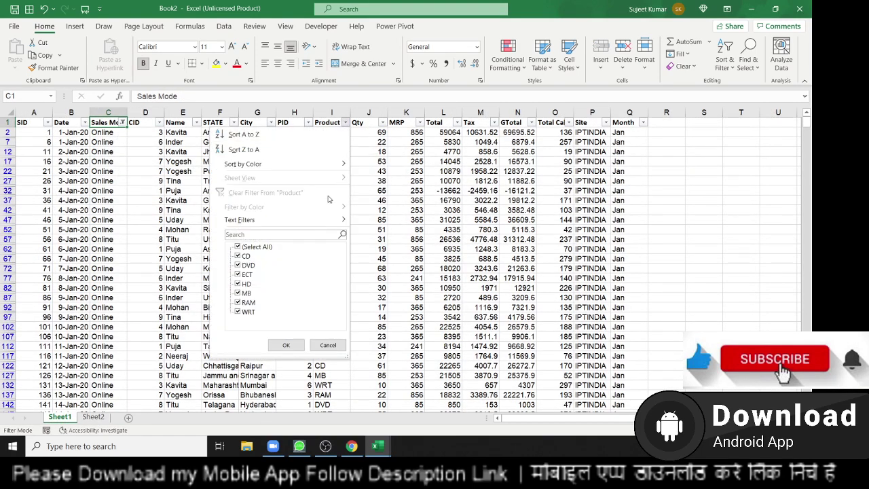
click(255, 248)
click(249, 302)
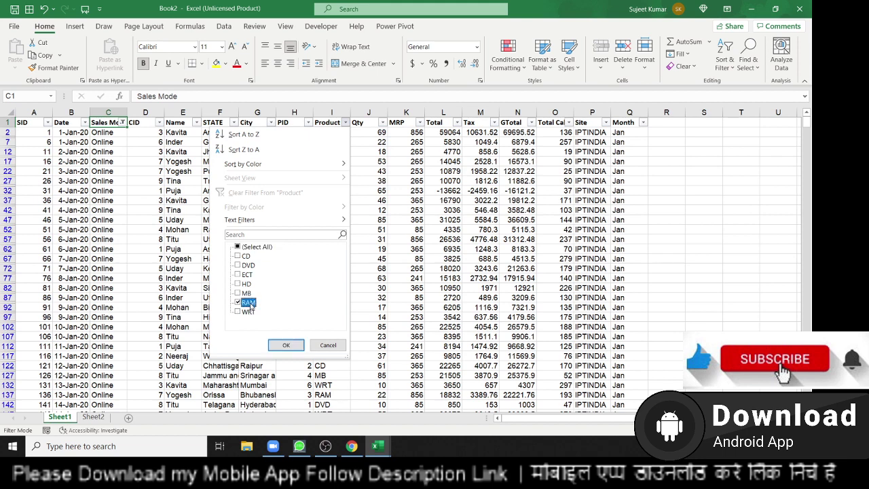
click(281, 345)
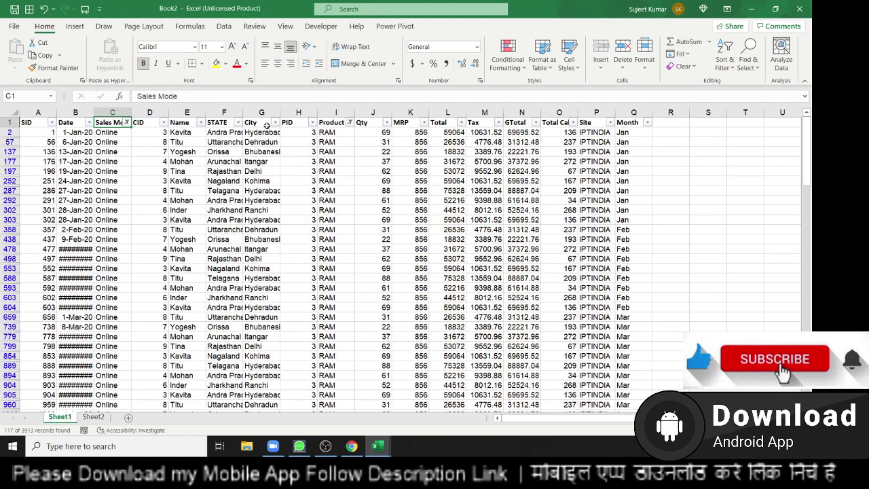
- Leave the Name filter unchanged and remove all filters from the data
click(200, 123)
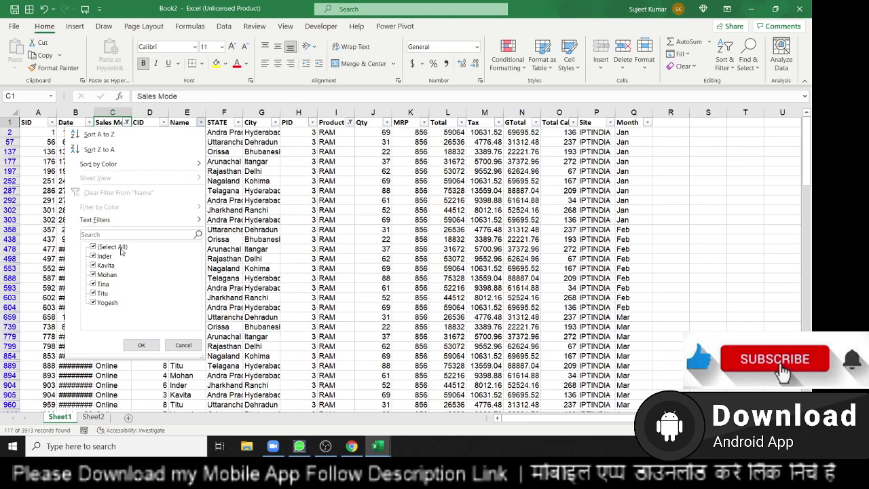
key(Escape)
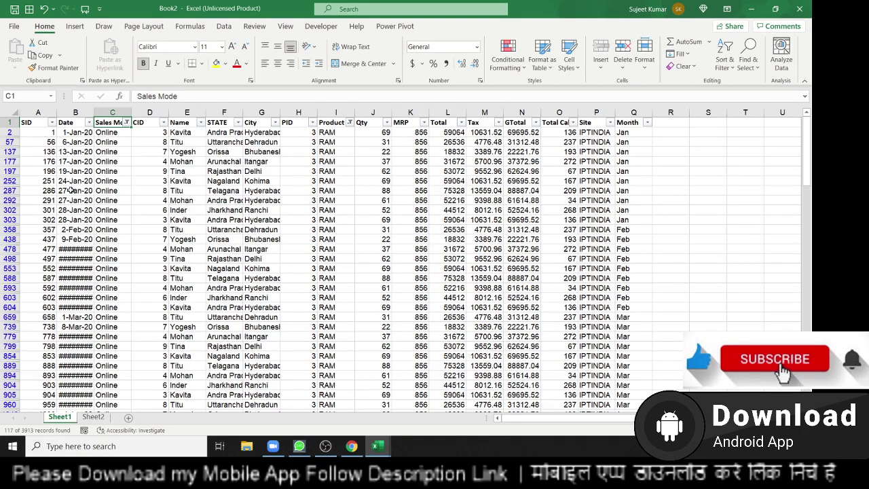
key(ctrl+shift+l)
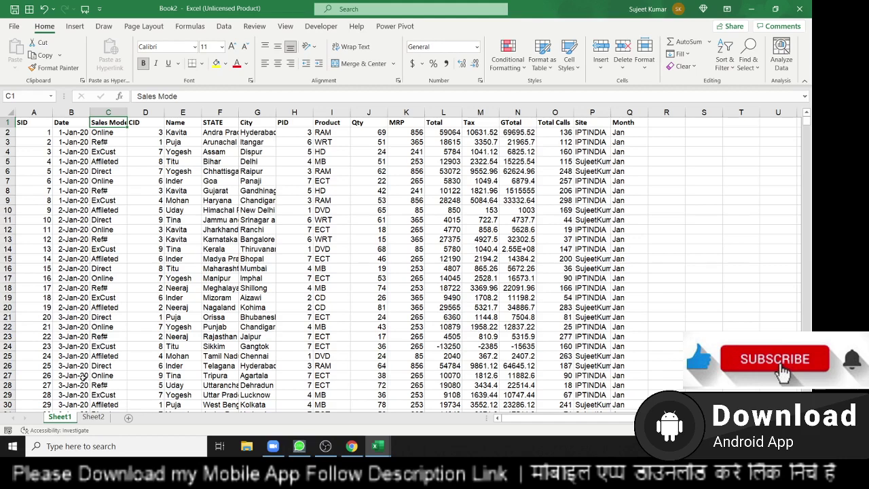
- Make B4's Qty, Name, Product and Sales Mode column ranges absolute
click(93, 417)
double_click(144, 194)
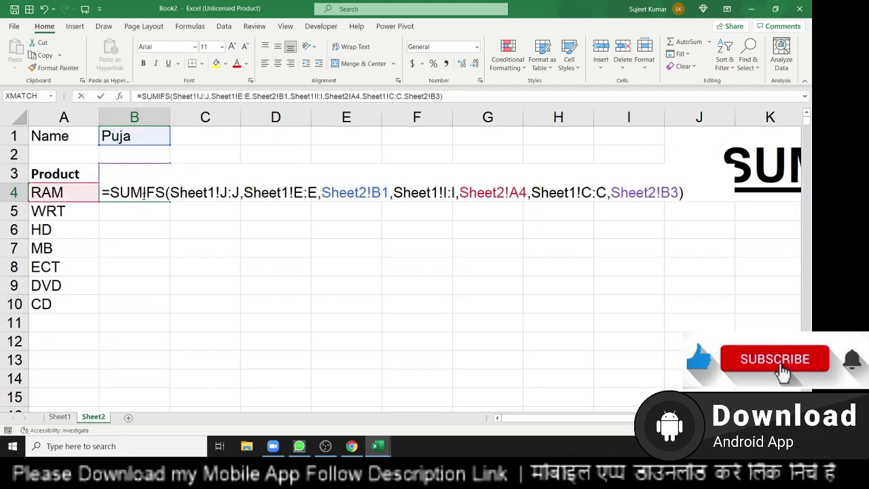
click(232, 193)
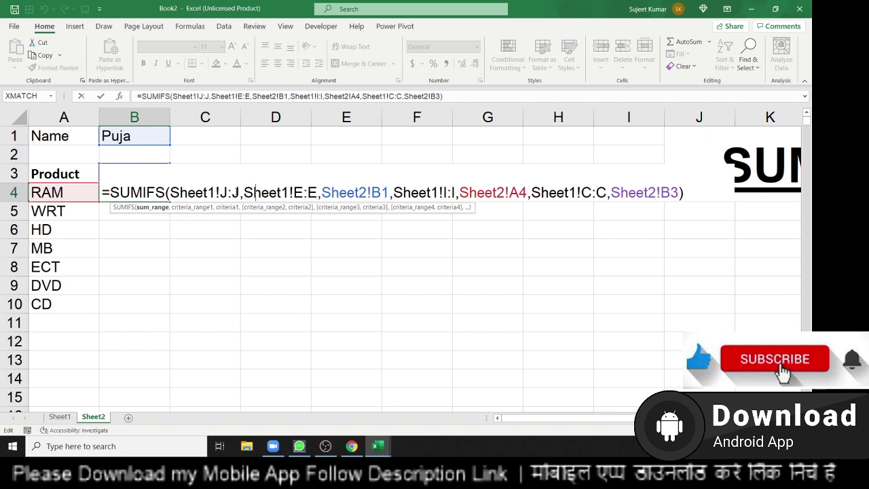
key(F4)
click(320, 192)
key(F4)
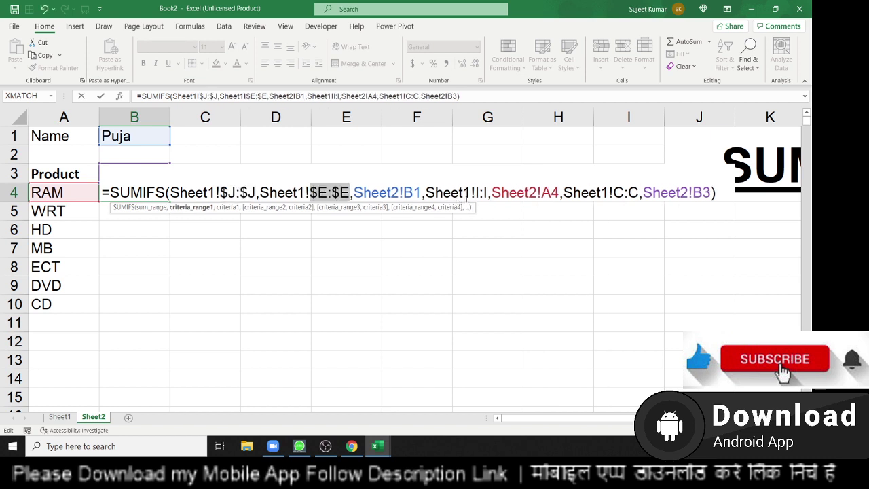
click(480, 194)
key(F4)
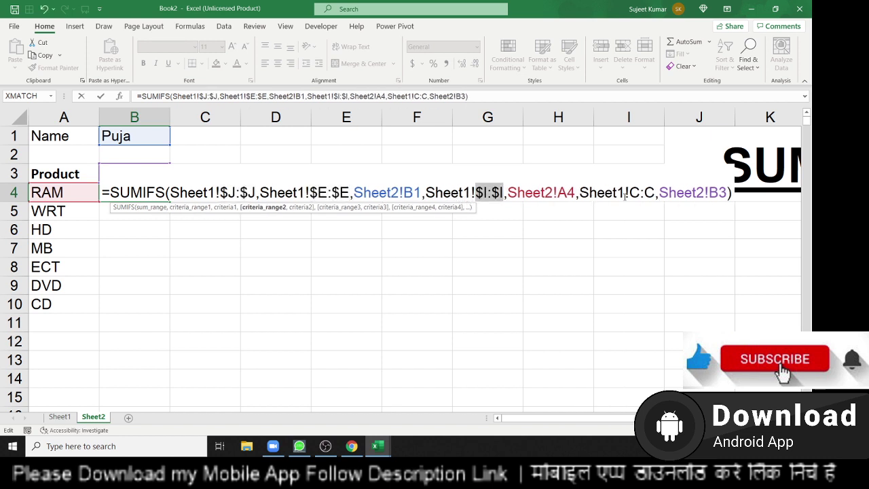
click(641, 193)
key(F4)
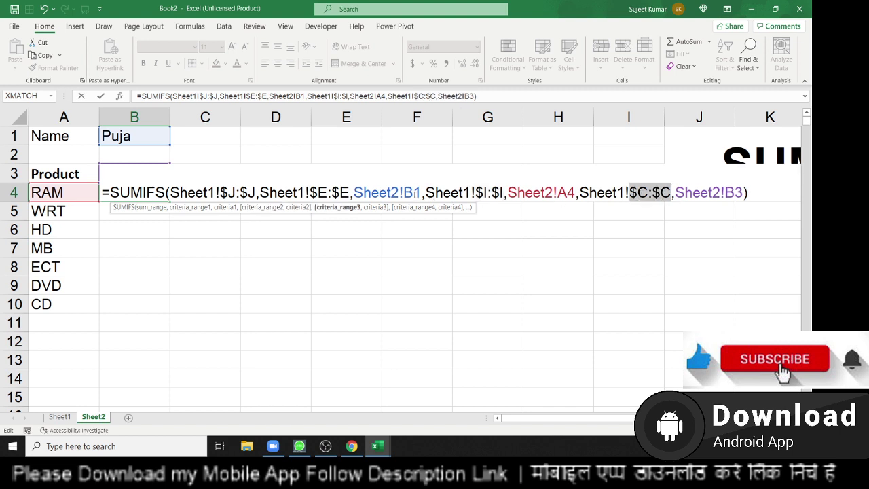
- Lock B1 fully, change the criteria to $A4 and B$3, and commit the formula
click(416, 194)
key(F4)
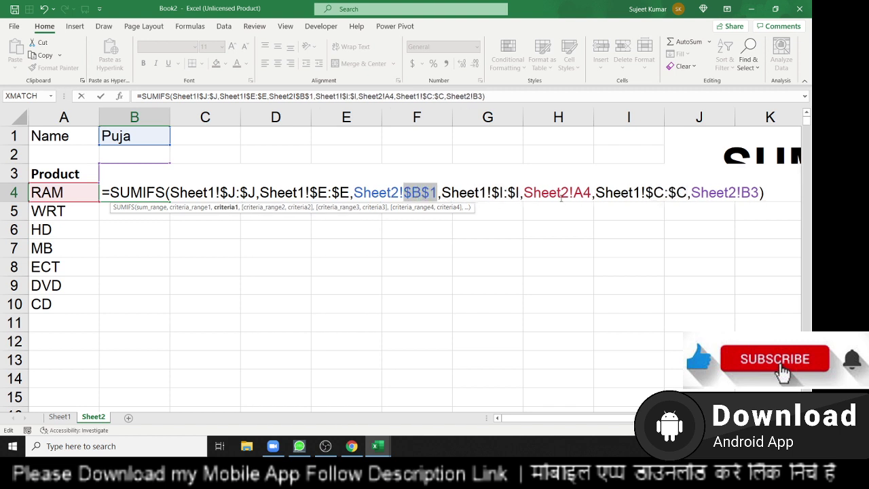
click(575, 193)
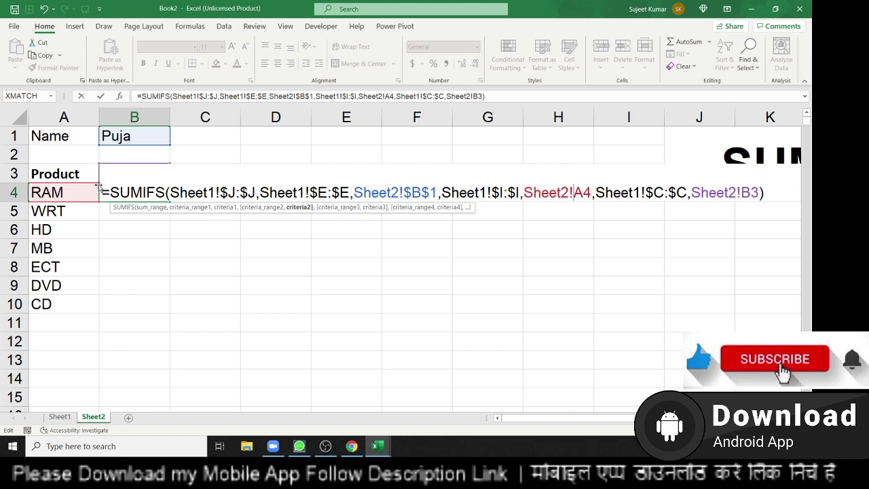
text($)
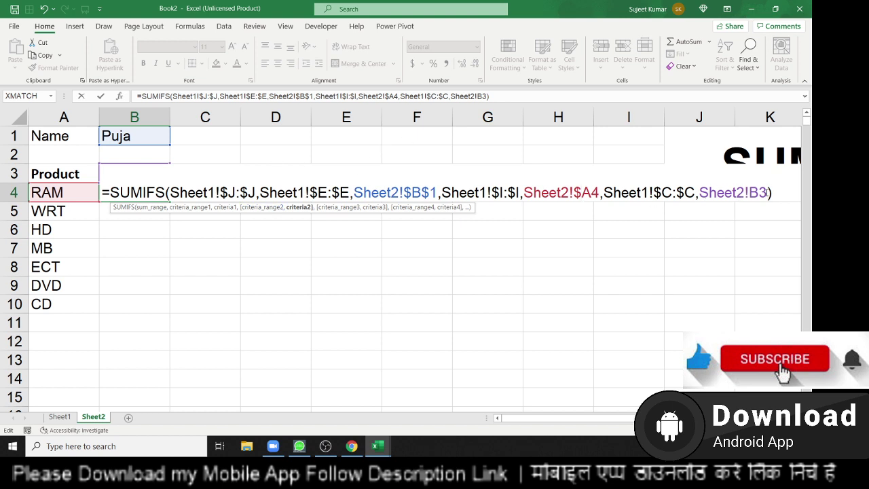
click(759, 193)
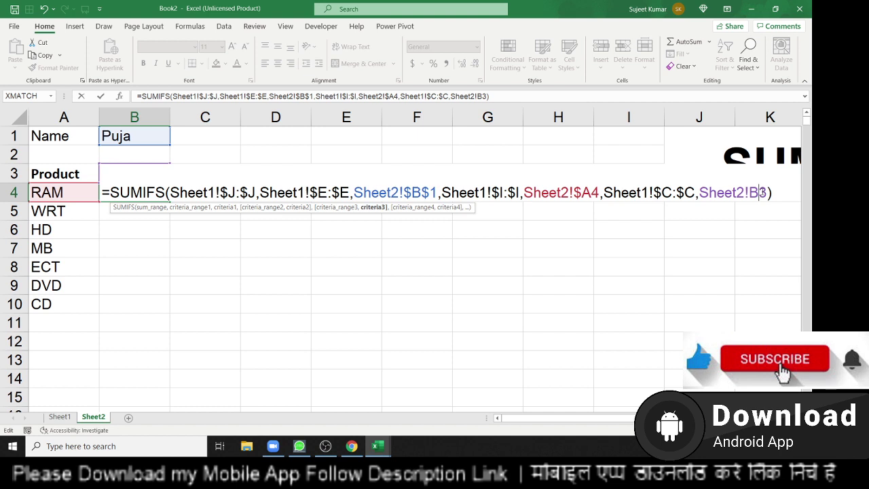
text($)
key(ctrl+Return)
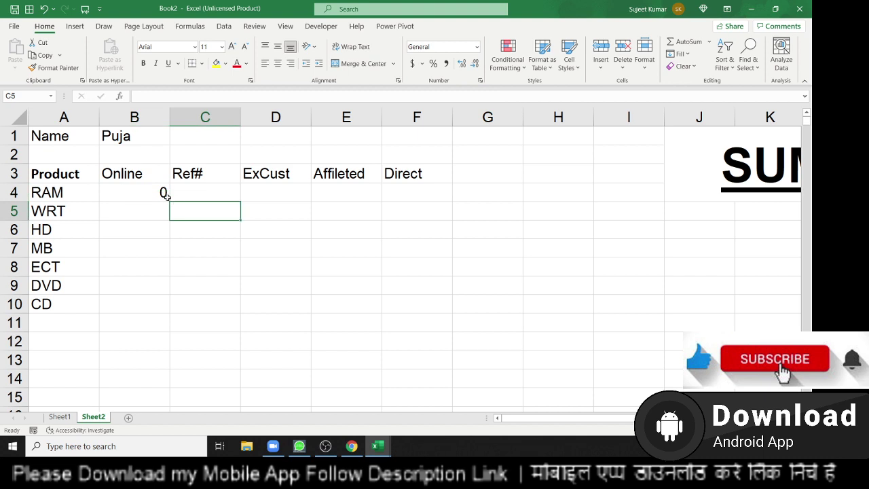
- Fill B4's SUMIFS across B4:F10 and enter a different salesperson's name in B1
mouse_move(170, 201)
mouse_down()
mouse_move(349, 179)
mouse_move(451, 199)
mouse_move(453, 311)
mouse_up()
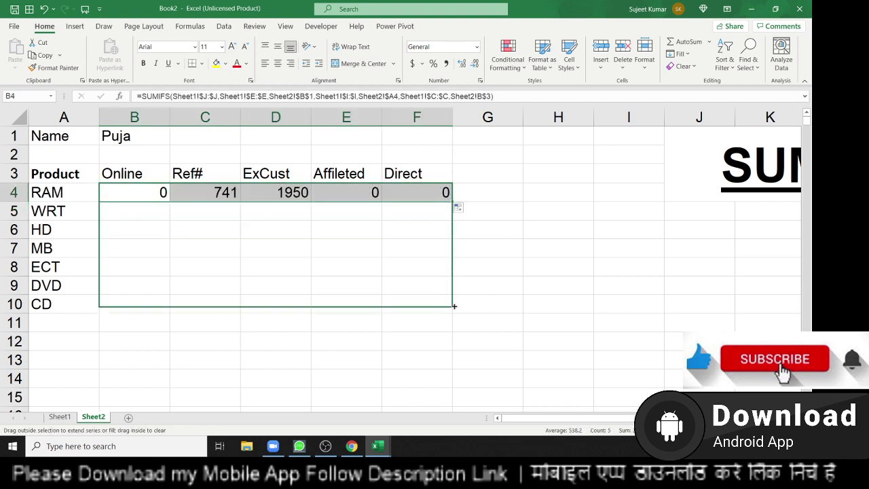
click(126, 136)
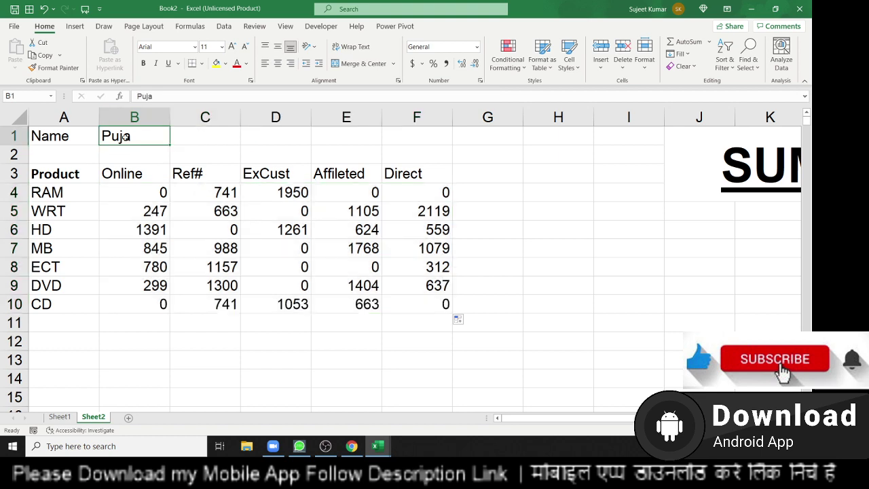
text(Ind)
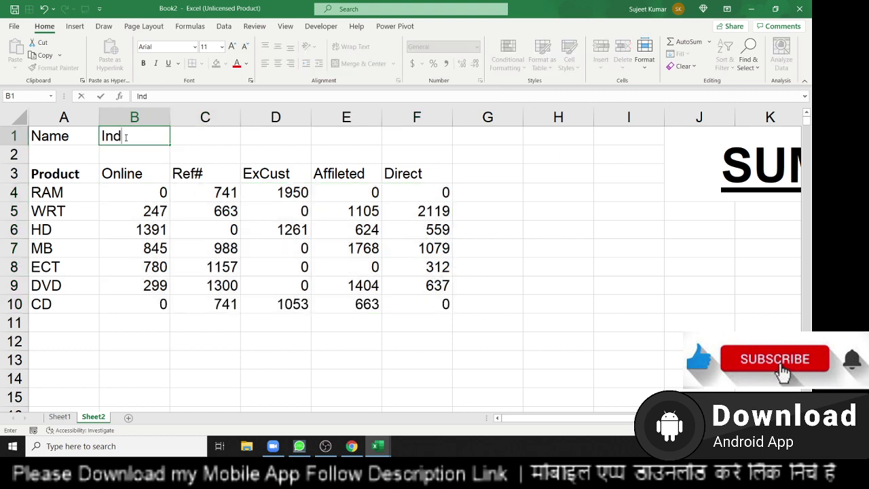
text(er)
key(Return)
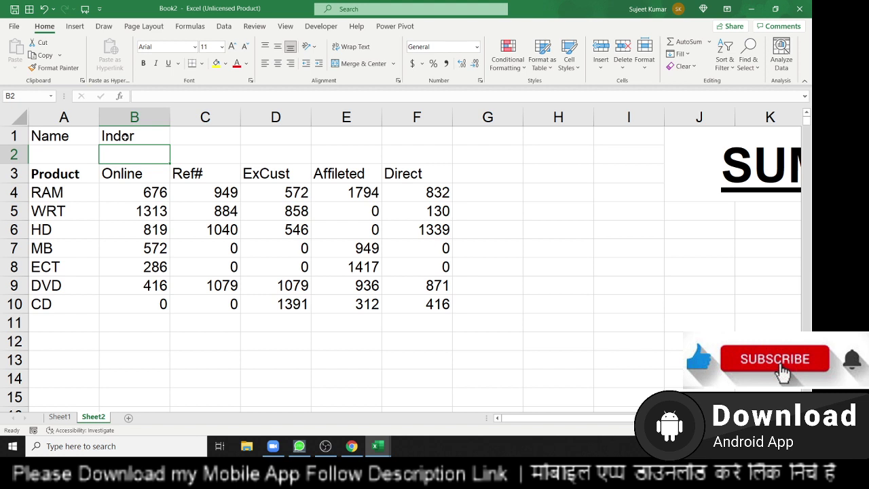
key(Down)
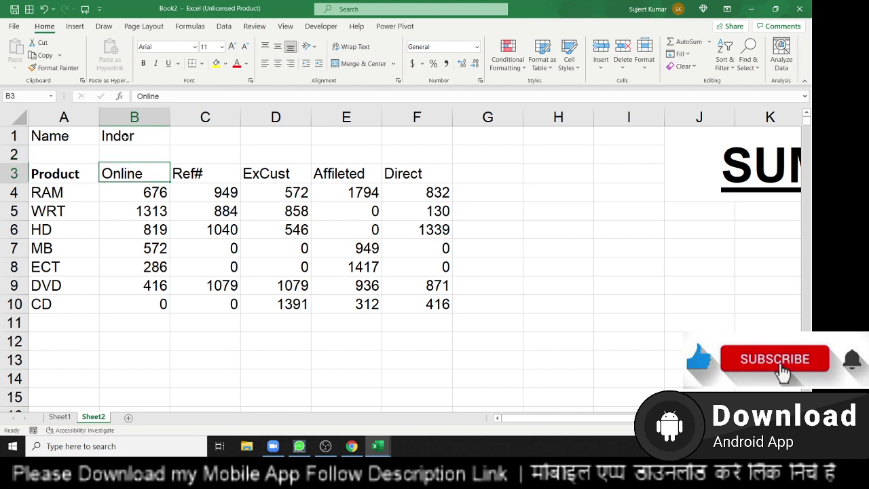
key(Down)
key(Down)
key(Up)
key(Up)
key(Up)
key(Up)
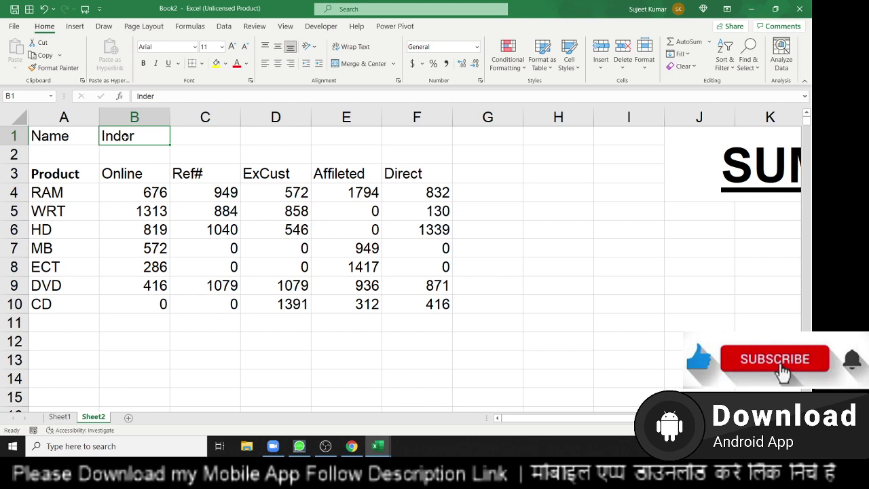
scroll(82, 251, down, 5)
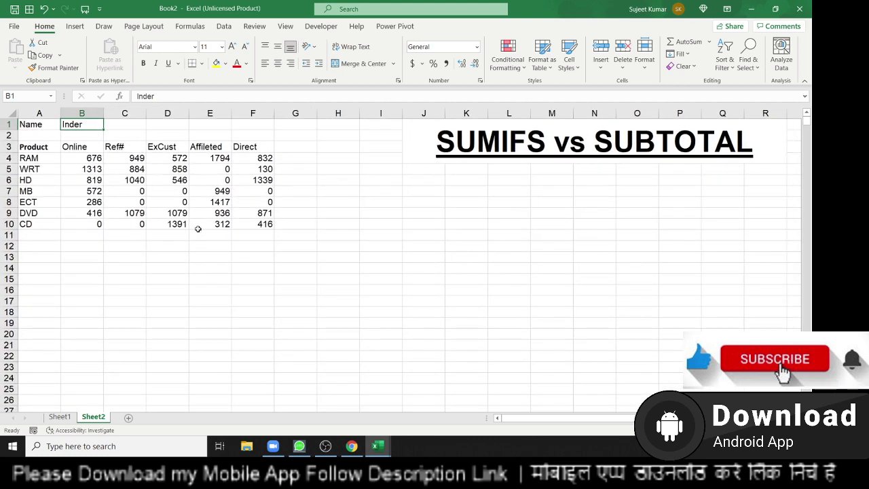
- Convert the Sheet1 sales range into Table1 with headers, then select Sheet2's B4:F11
click(59, 417)
key(ctrl+Home)
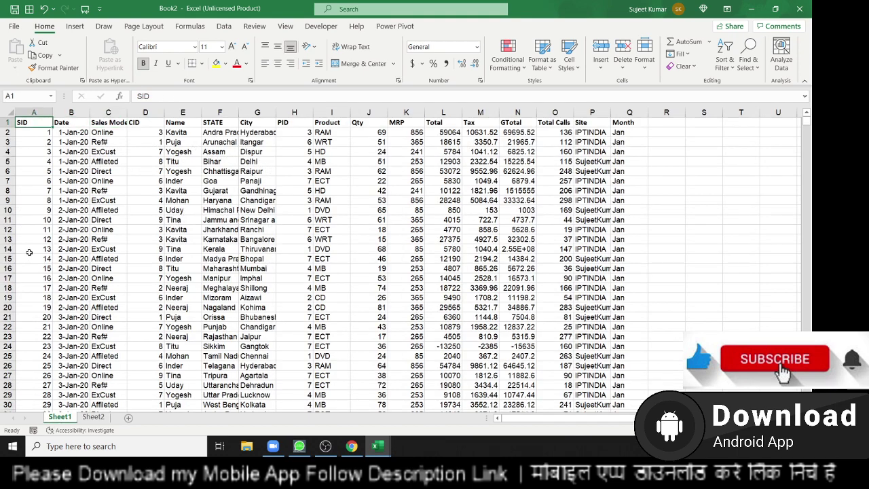
key(ctrl+shift+Right)
key(ctrl+shift+Down)
scroll(62, 272, down, 1)
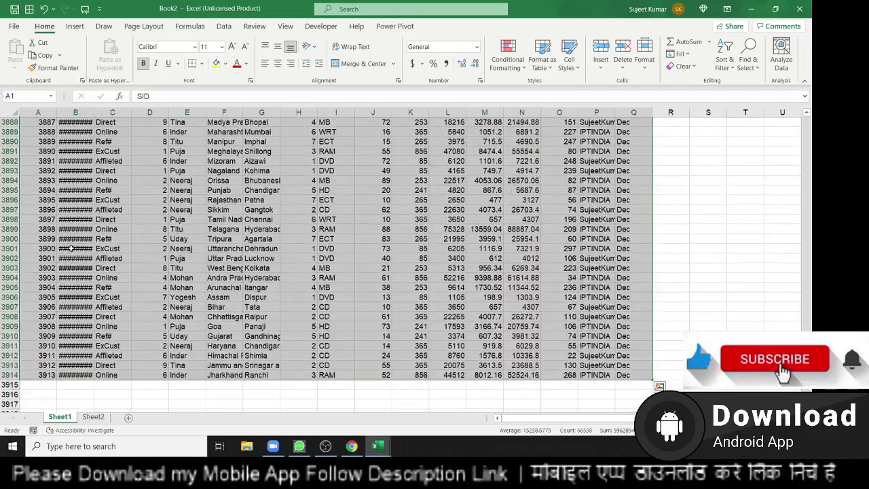
click(76, 25)
click(90, 51)
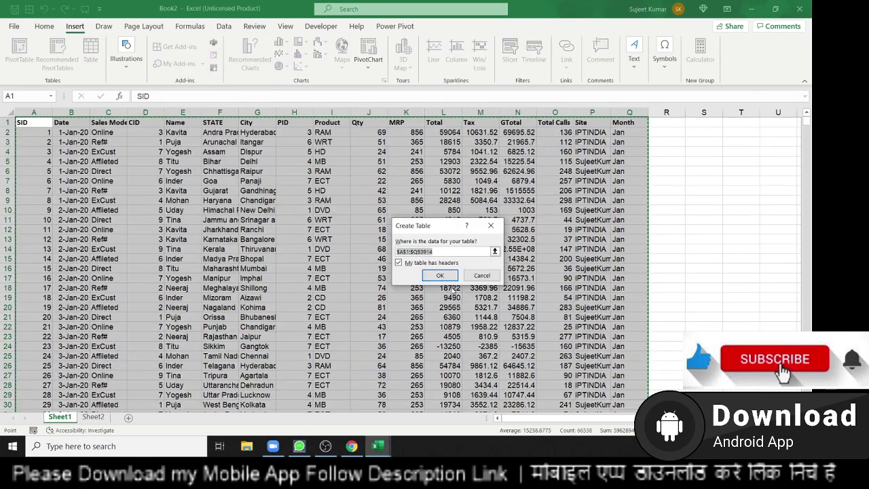
click(440, 275)
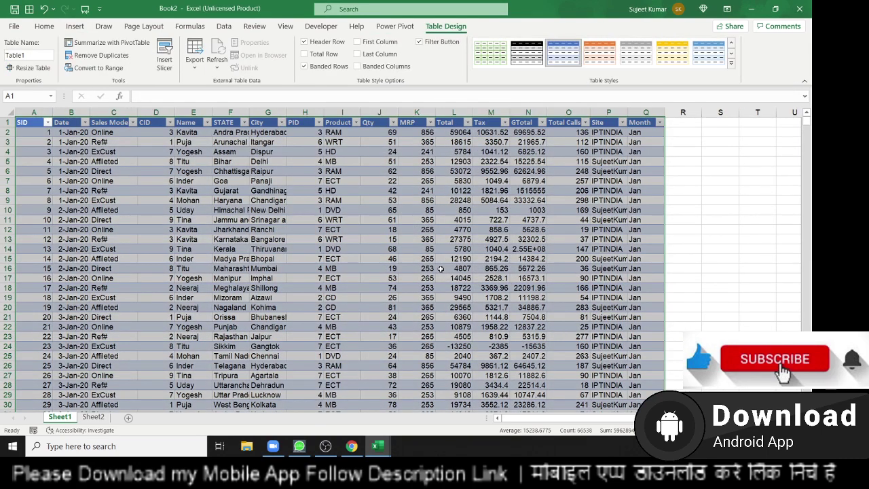
click(93, 417)
mouse_move(85, 159)
mouse_down()
mouse_move(238, 236)
mouse_move(238, 226)
mouse_up()
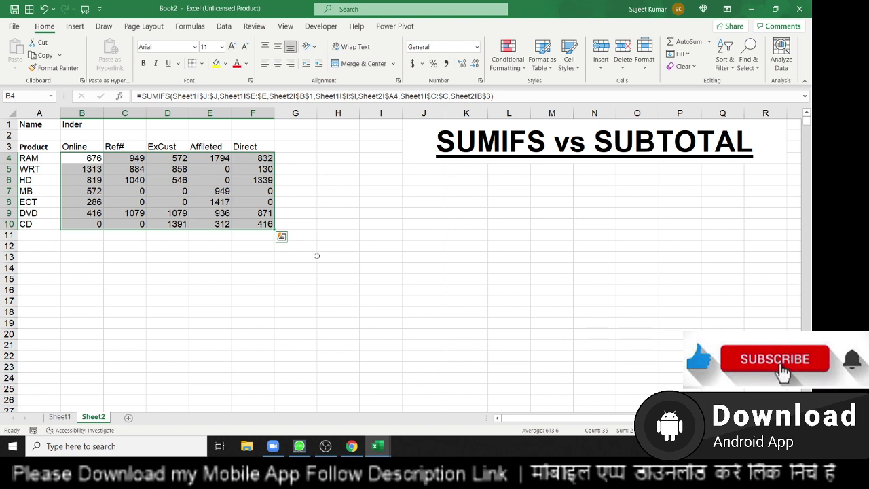
drag(77, 146, 239, 145)
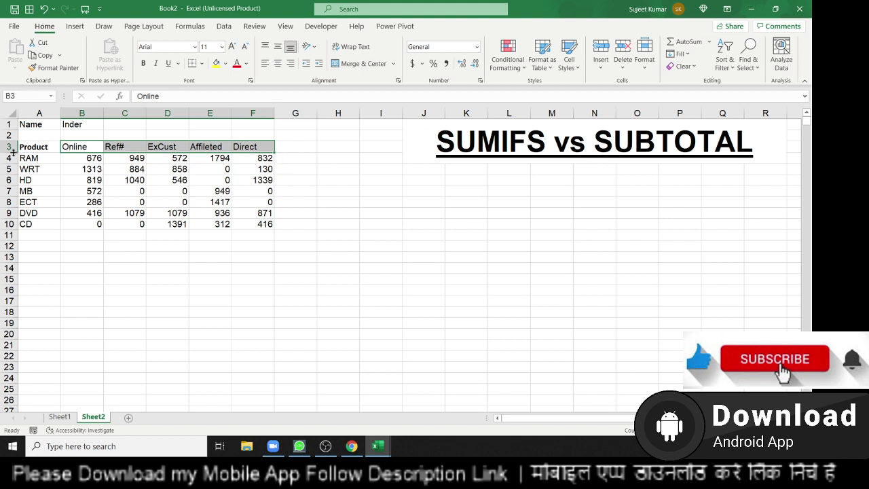
mouse_move(36, 157)
mouse_down()
mouse_move(97, 223)
mouse_move(246, 224)
mouse_up()
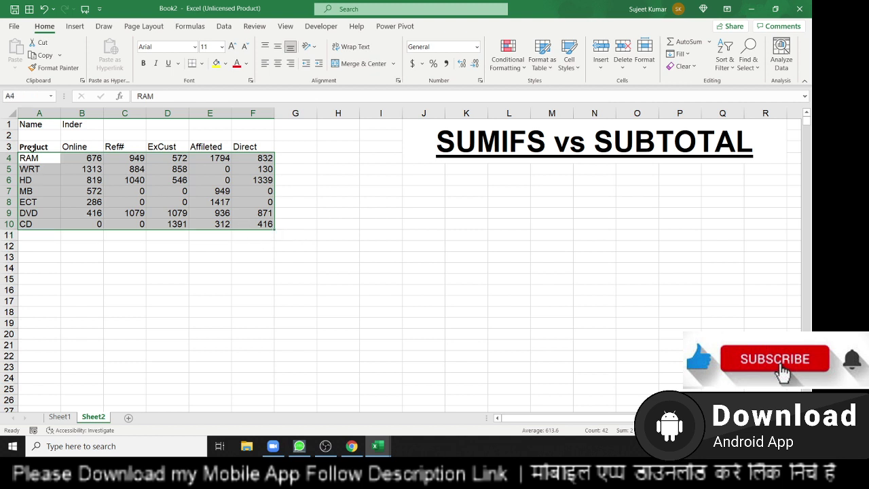
drag(33, 147, 265, 228)
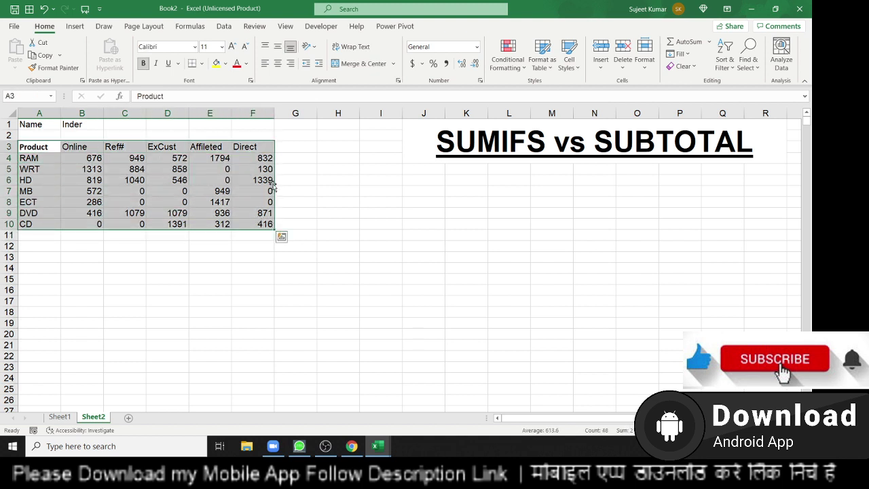
click(59, 266)
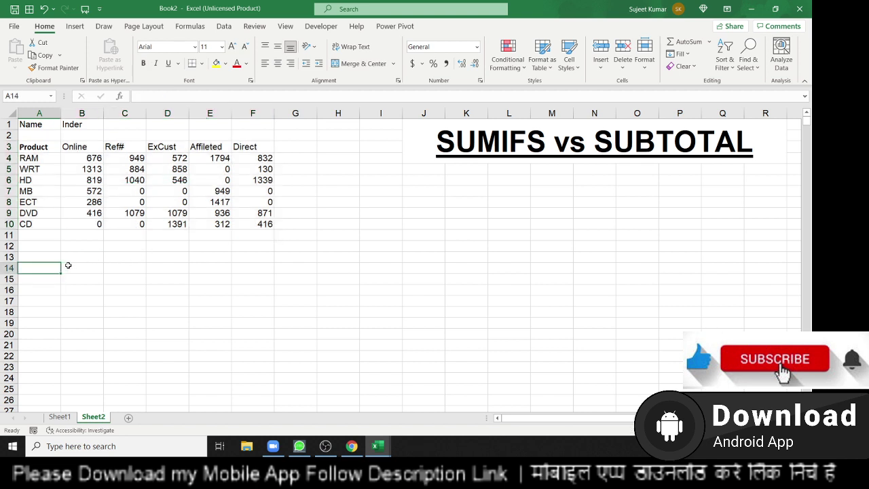
- Label A14 'Total' and B14 'Qty', then move to B15
text(Total)
click(66, 266)
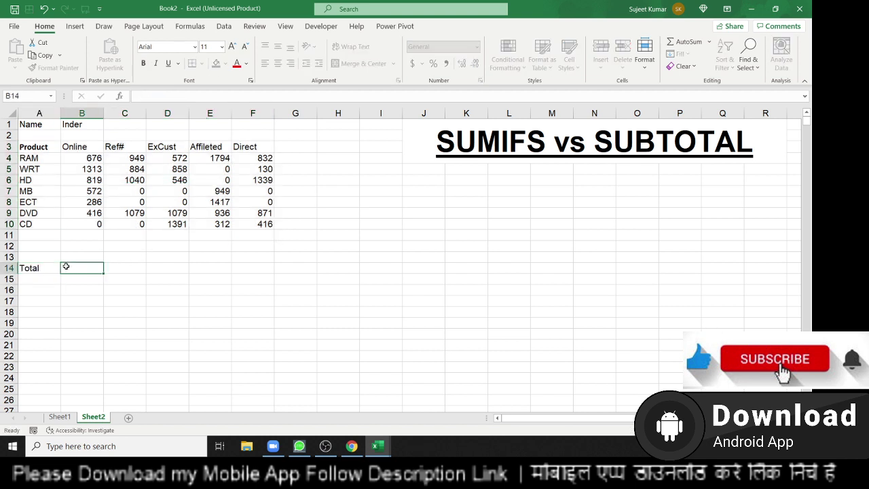
text(Qt)
text(y)
key(Return)
key(Up)
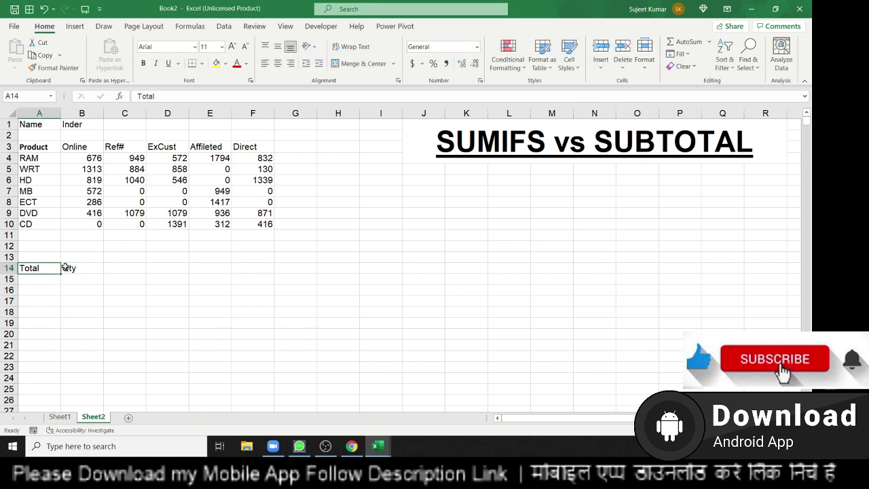
key(Right)
key(Down)
- Begin a SUBTOTAL formula in B15 with function number 9 (SUM)
text(=)
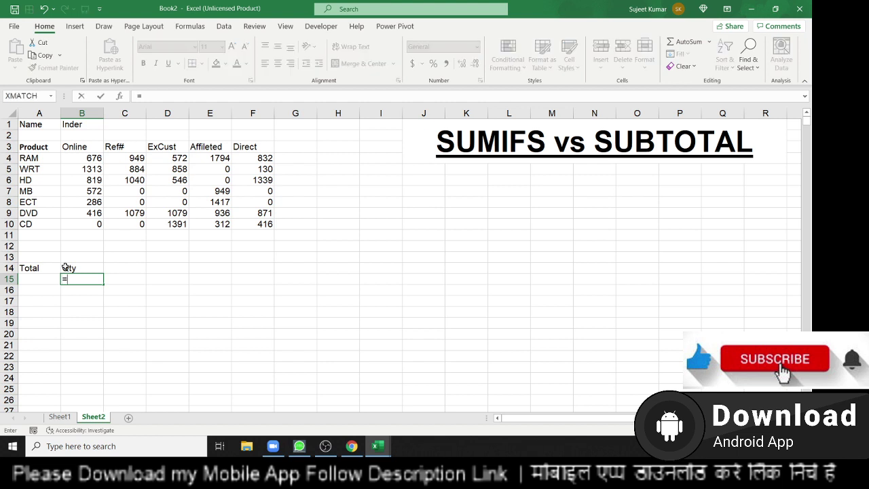
text(su)
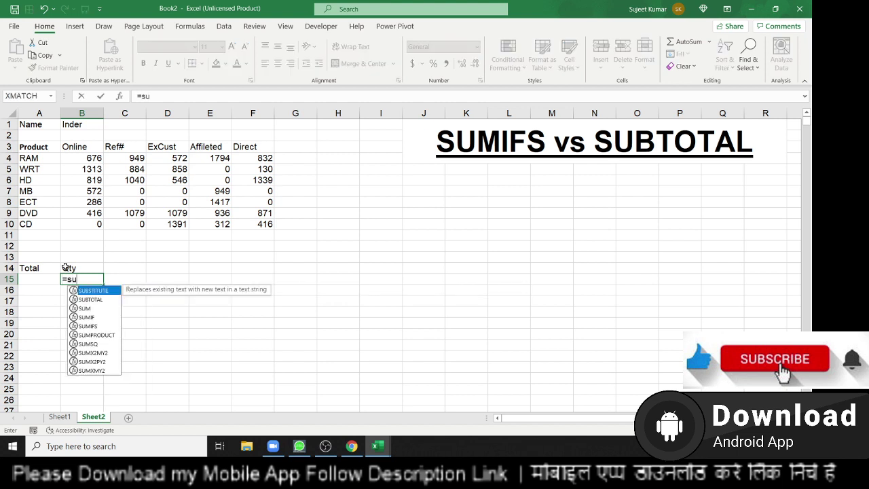
text(m)
key(BackSpace)
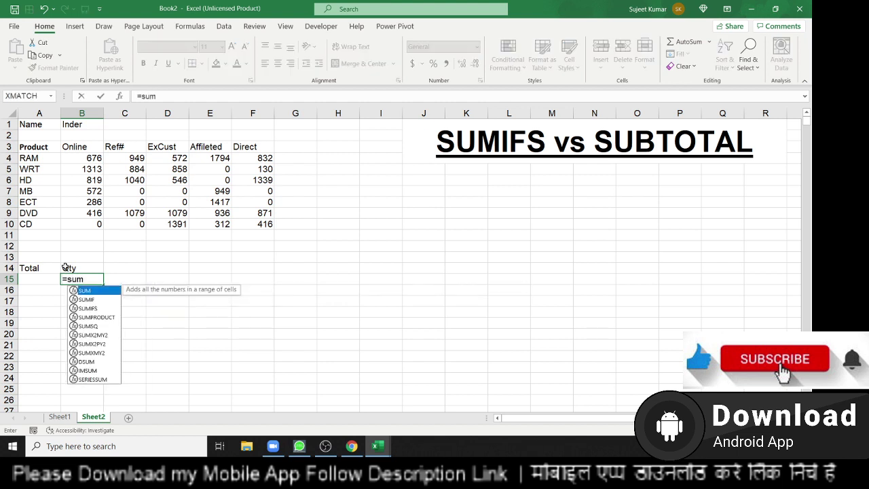
text(b)
key(Down)
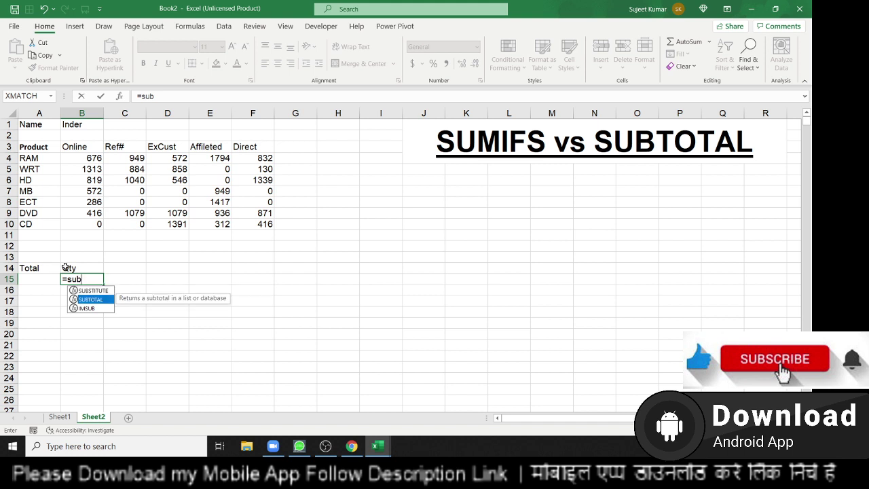
key(Tab)
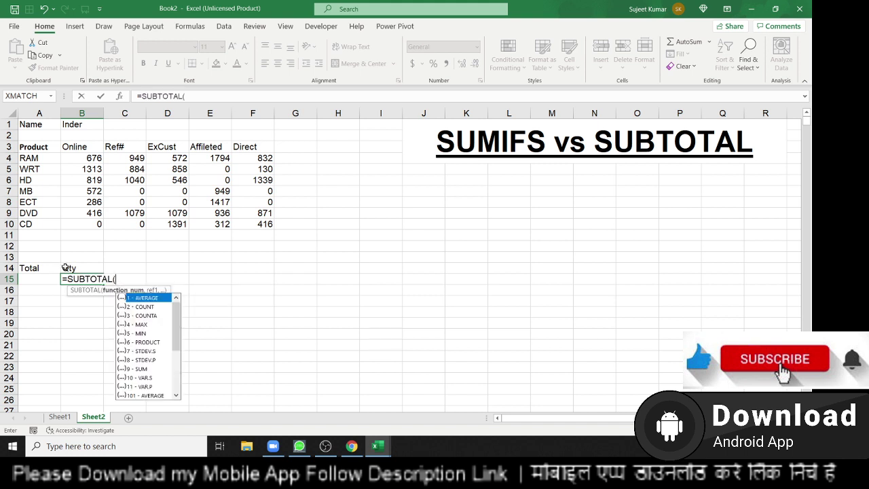
key(Down)
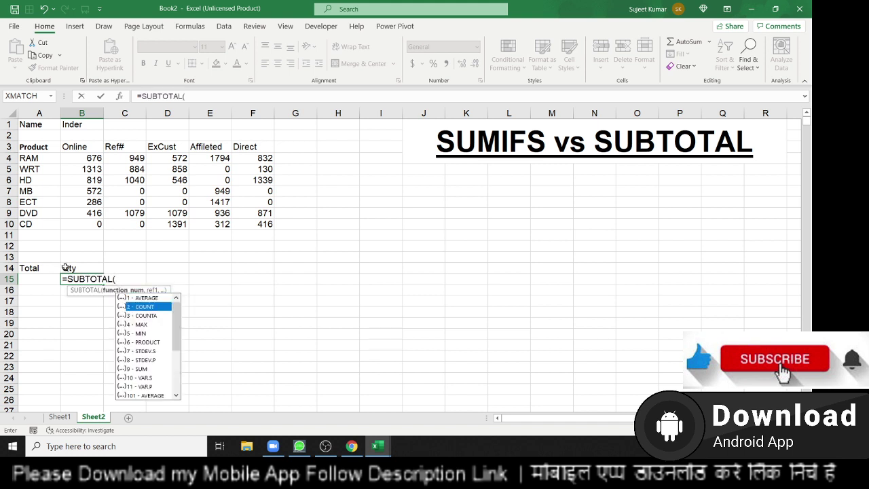
key(Down)
key(Down)
key(Down)
key(Down)
key(Down)
key(Down)
key(Down)
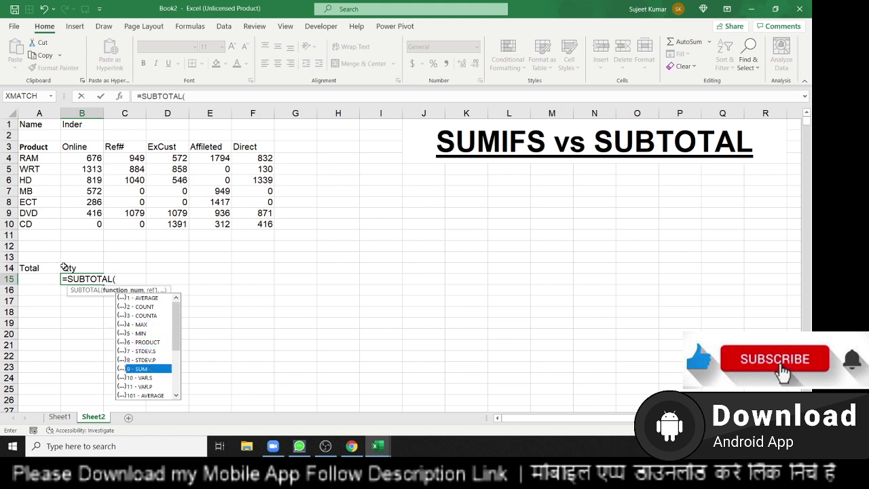
key(Tab)
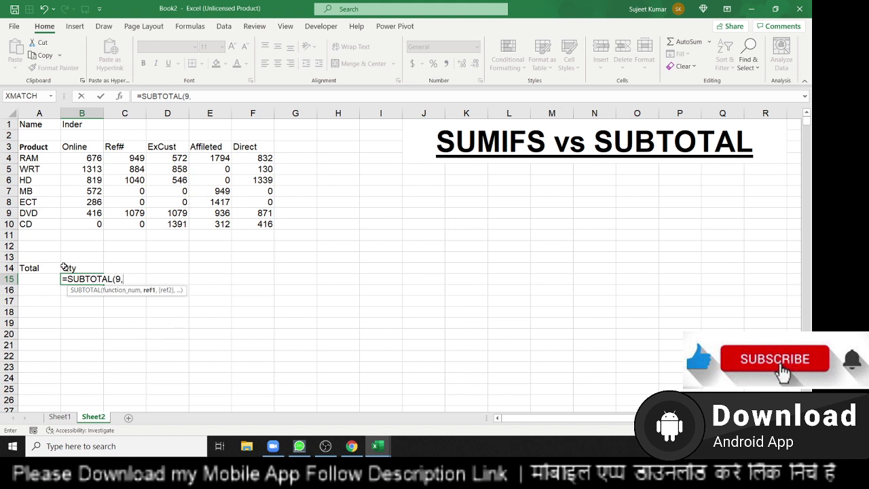
- Reference Table1's whole Qty column and commit, giving 199014
click(59, 416)
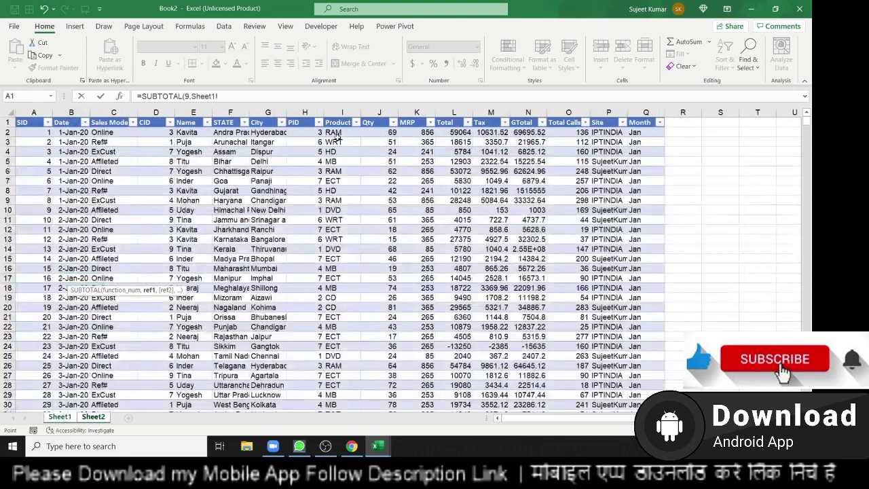
click(381, 132)
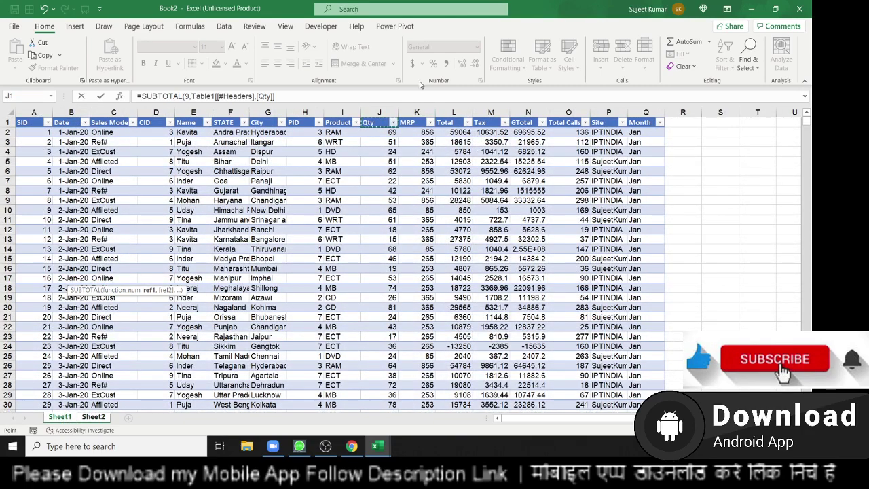
key(Up)
key(ctrl+shift+Down)
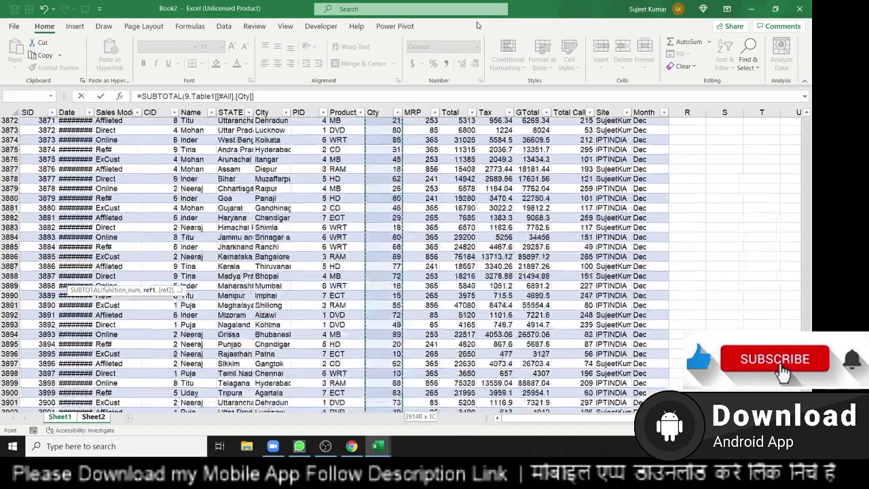
key(Return)
key(Up)
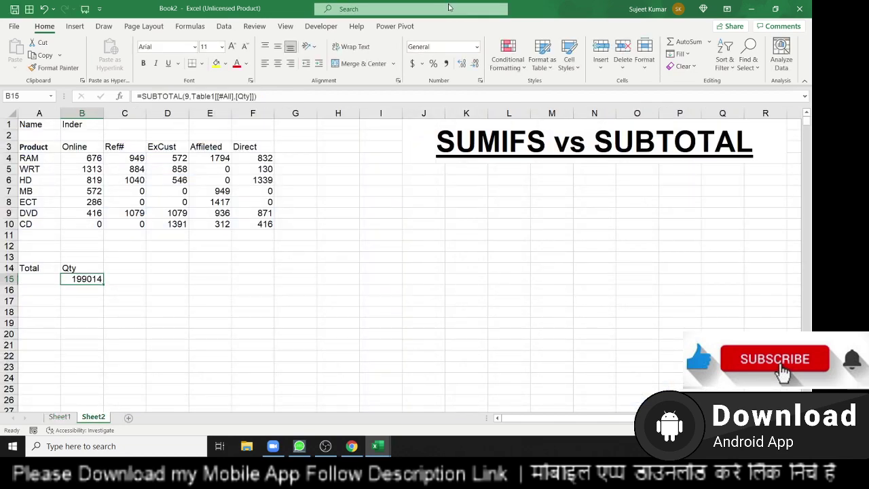
click(224, 26)
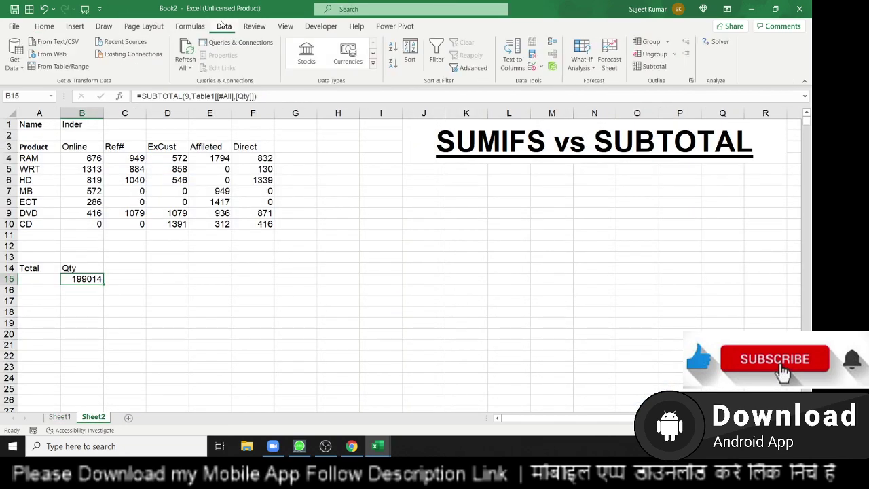
- Insert Sales Mode, Name and Product slicers for Table1 on Sheet1
click(59, 417)
click(75, 26)
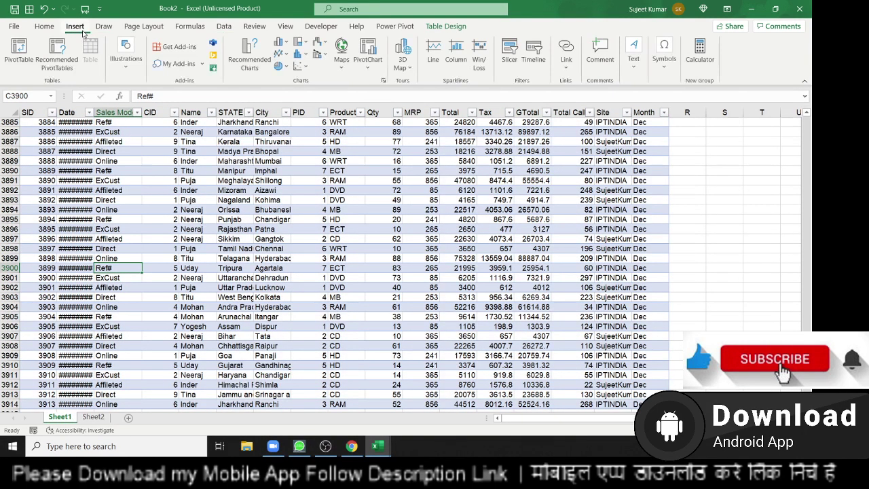
click(438, 26)
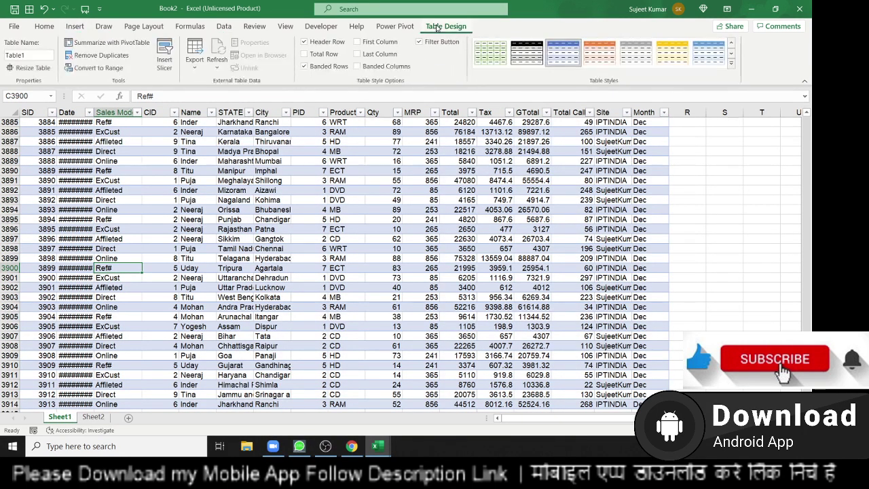
click(166, 59)
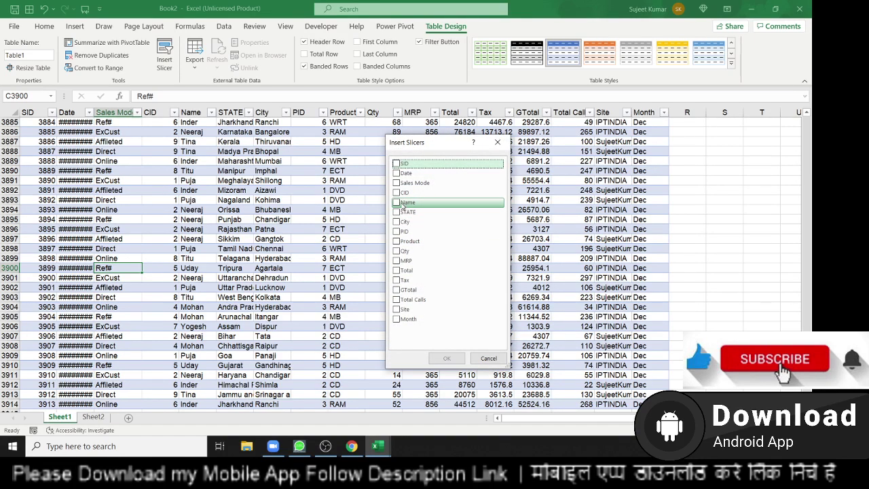
click(402, 203)
click(401, 242)
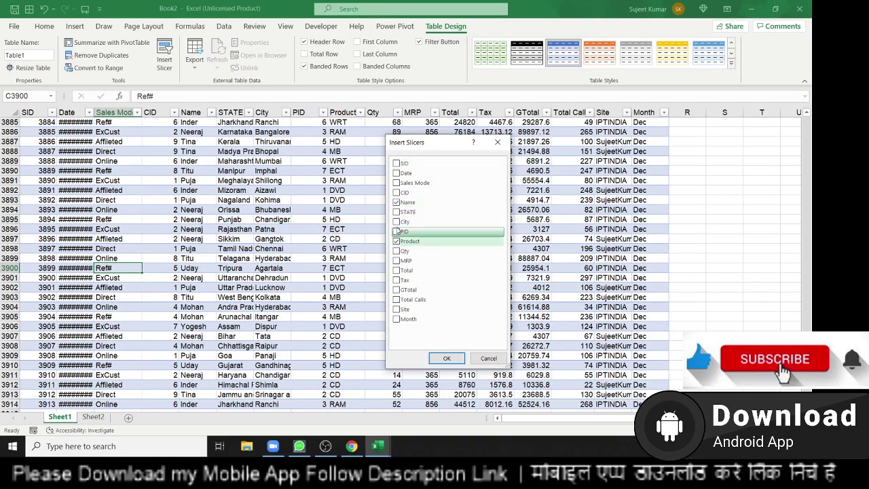
click(397, 184)
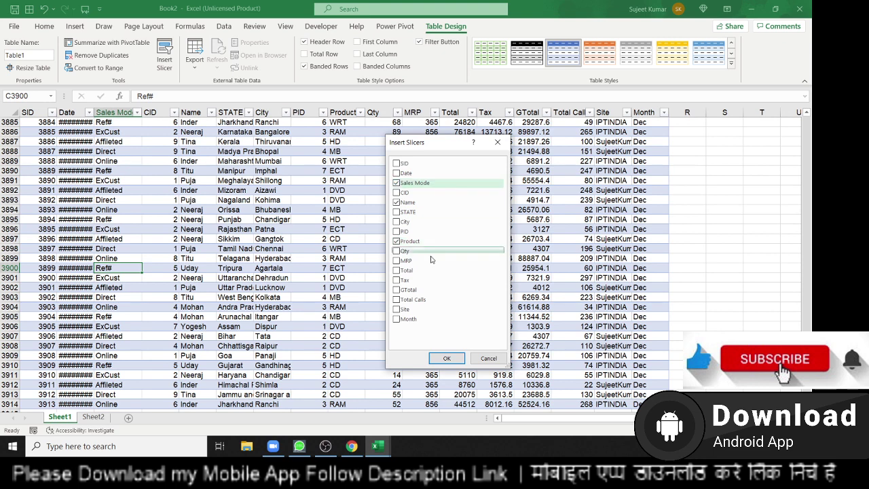
click(454, 357)
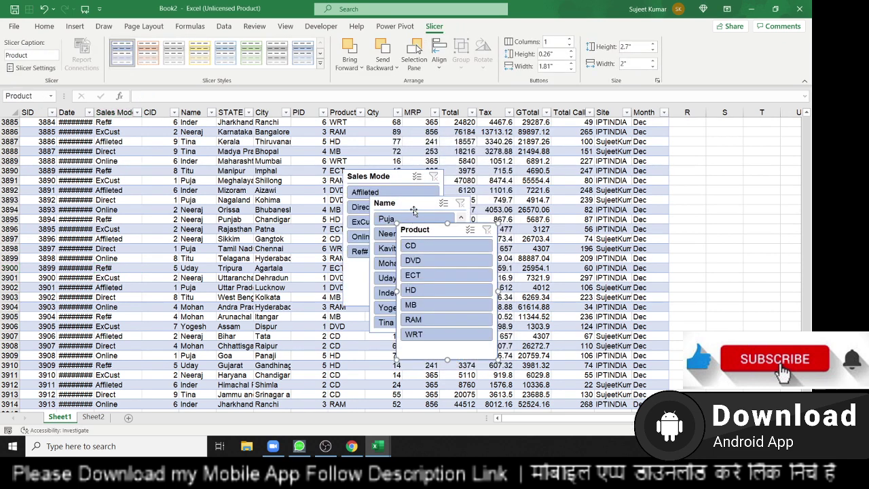
- Select all three slicers together and cut them to move to Sheet2
ctrl+click(408, 203)
ctrl+click(390, 176)
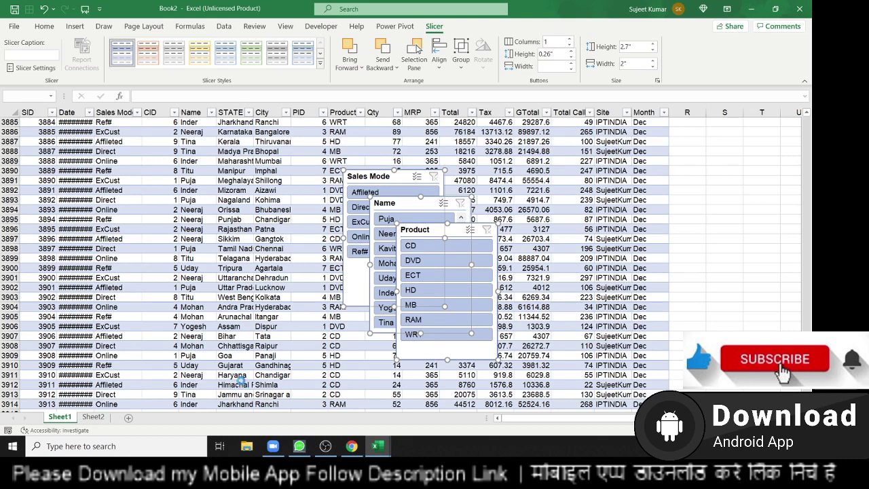
key(Delete)
- Paste the three slicers onto Sheet2 near cell D16
click(94, 417)
click(173, 289)
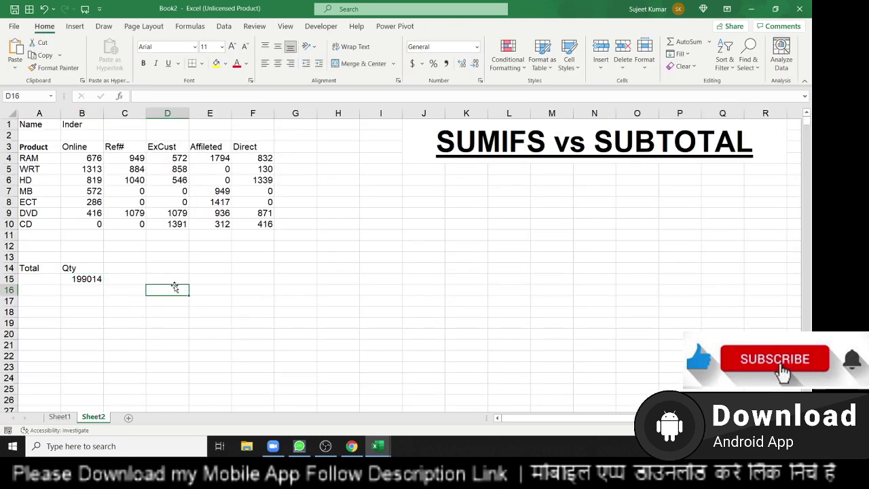
key(ctrl+v)
click(339, 298)
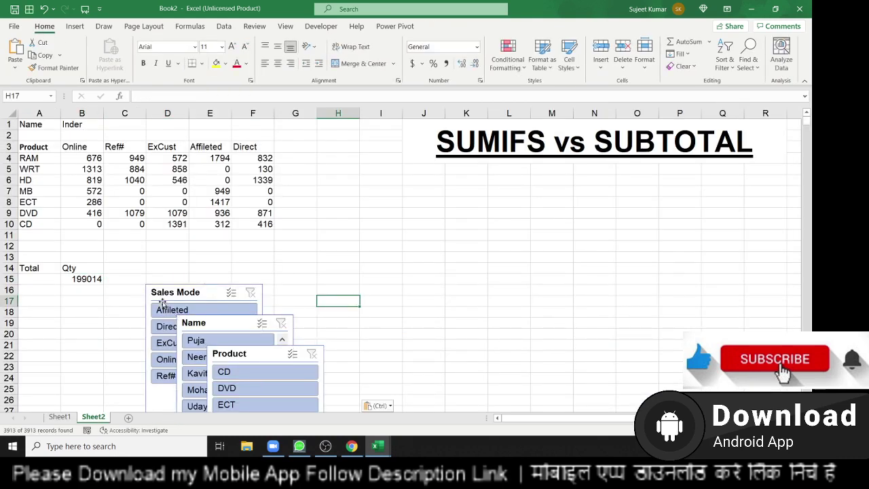
- Arrange the Sales Mode, Name and Product slicers in a row beside the Qty total
drag(165, 291, 150, 269)
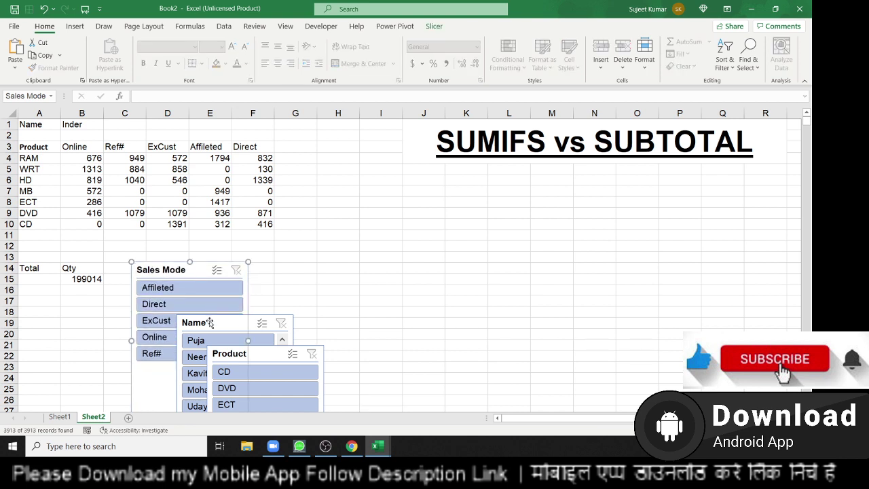
mouse_move(211, 323)
mouse_down()
mouse_move(290, 273)
mouse_move(283, 268)
mouse_up()
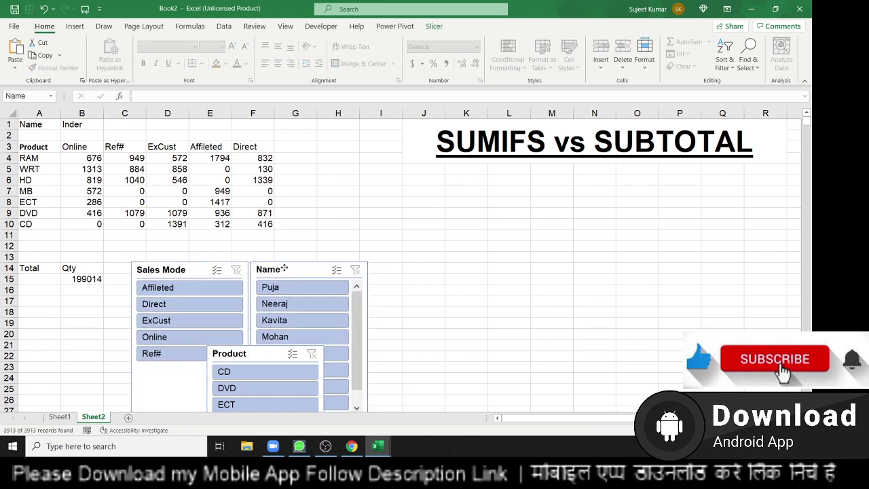
drag(240, 356, 402, 269)
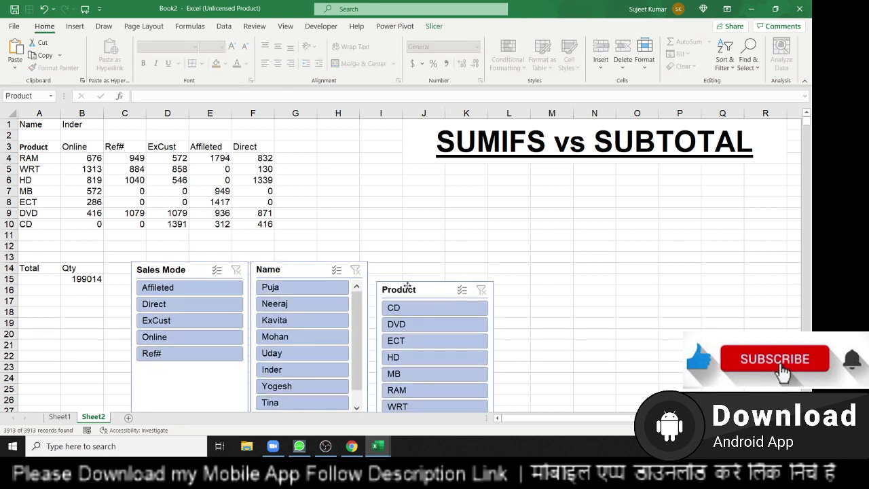
click(70, 354)
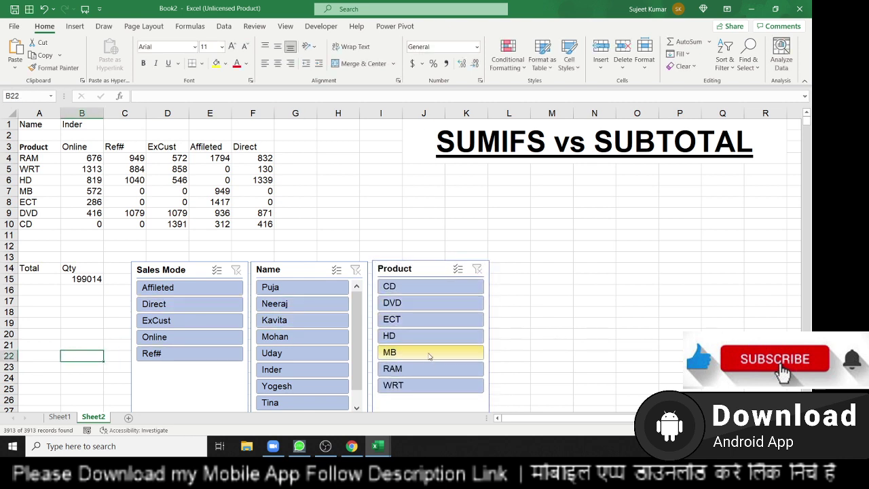
- Test the slicers by picking RAM, Online, a salesperson, then Direct
click(394, 370)
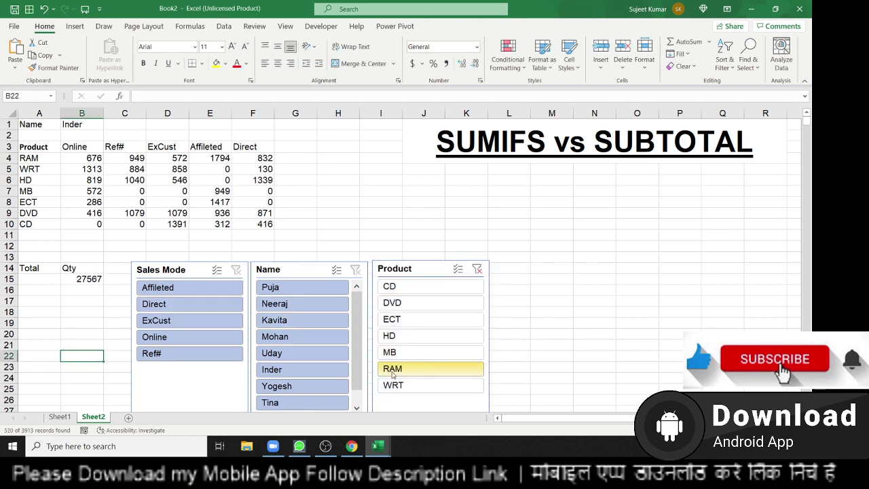
click(162, 338)
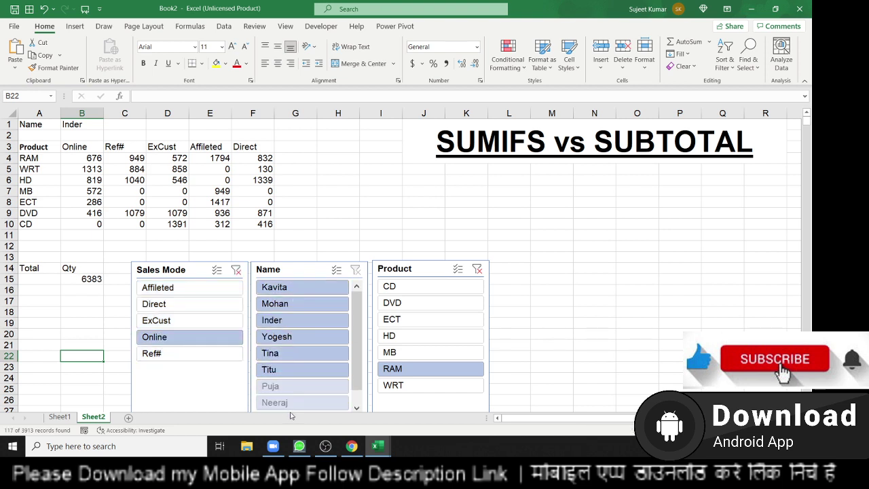
click(289, 305)
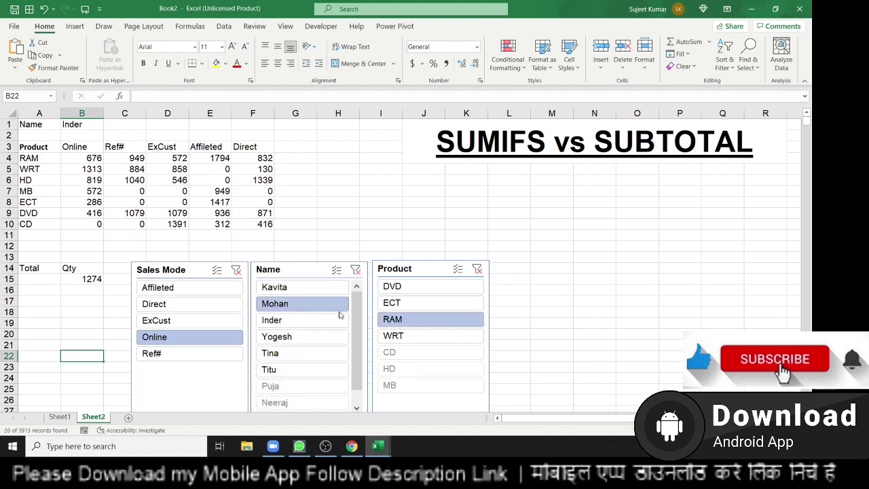
click(153, 307)
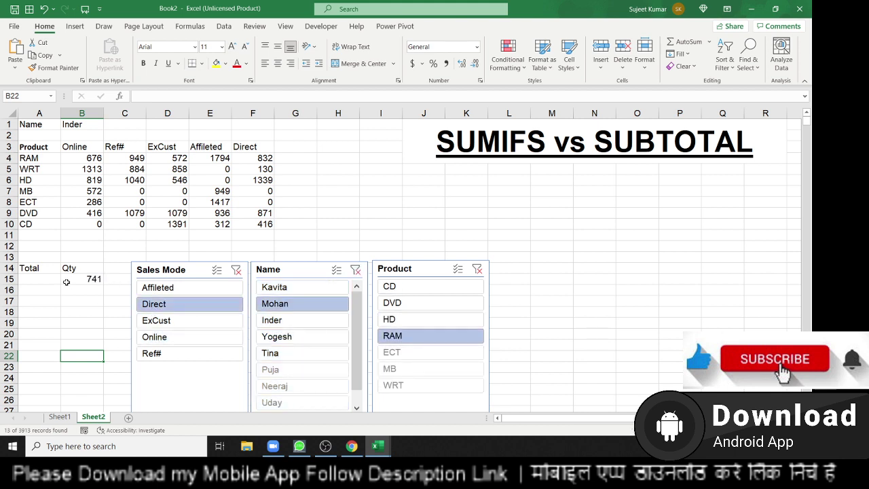
- Clear the Sales Mode, Name and Product slicers, then filter to Online so B15 reads 38116
click(235, 270)
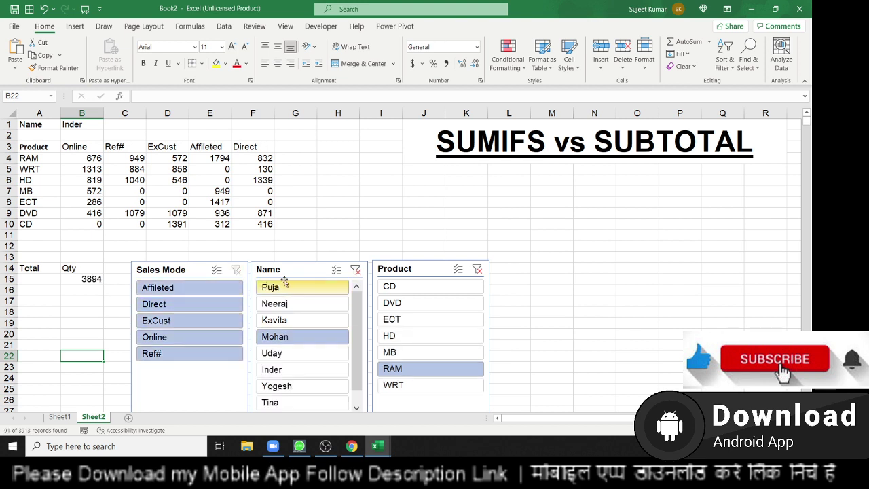
click(355, 270)
click(477, 271)
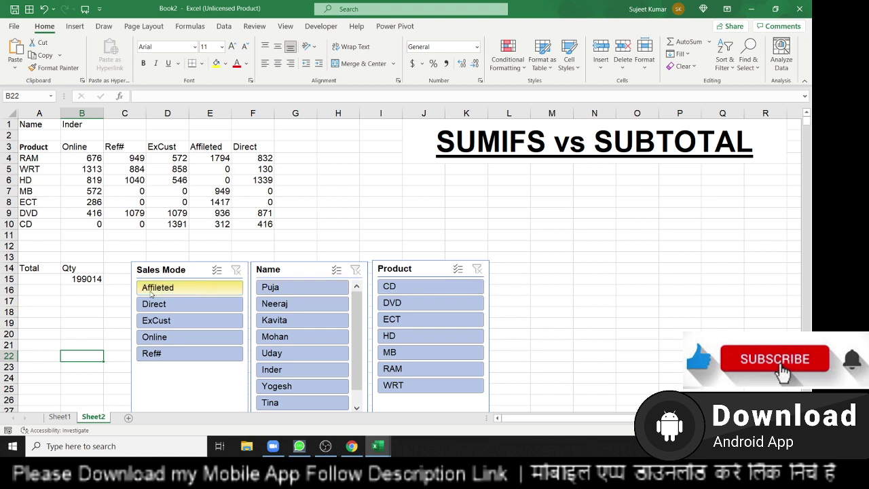
click(94, 277)
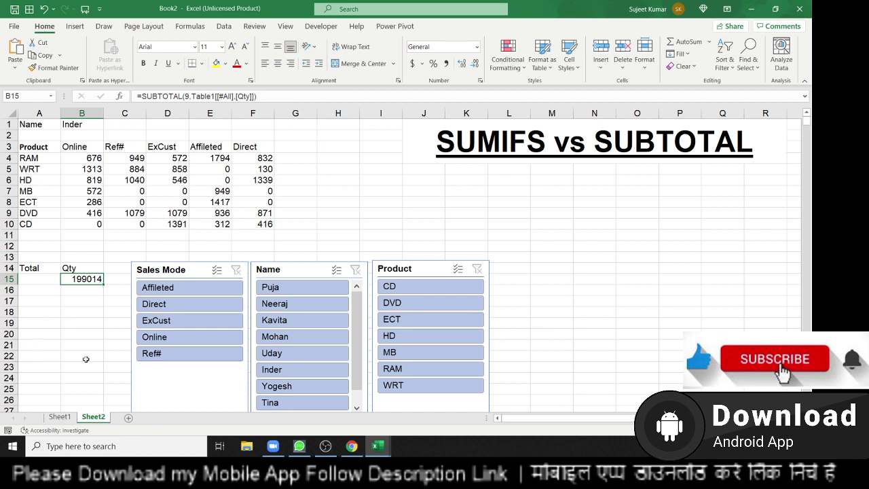
click(154, 337)
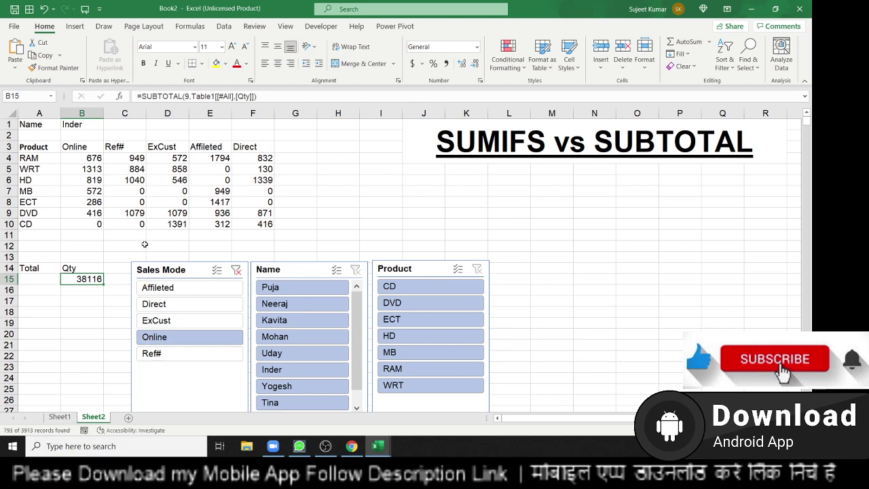
click(61, 417)
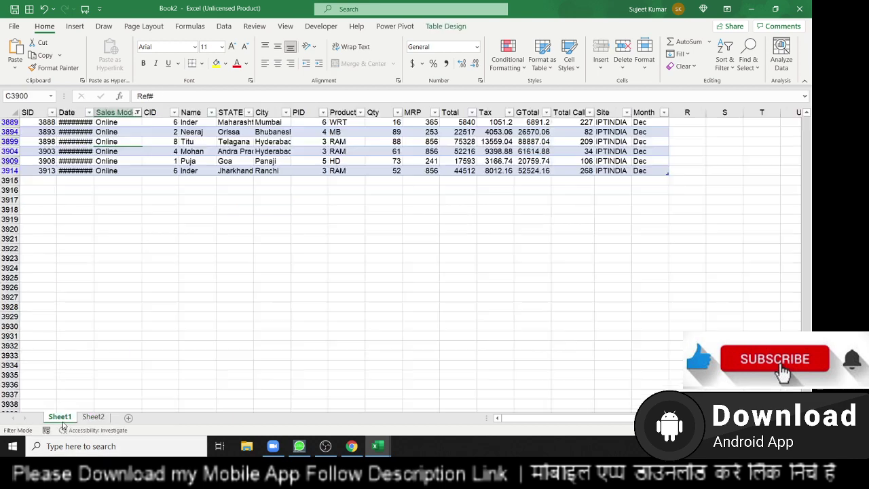
scroll(109, 156, up, 1)
scroll(108, 157, up, 3)
scroll(108, 156, up, 3)
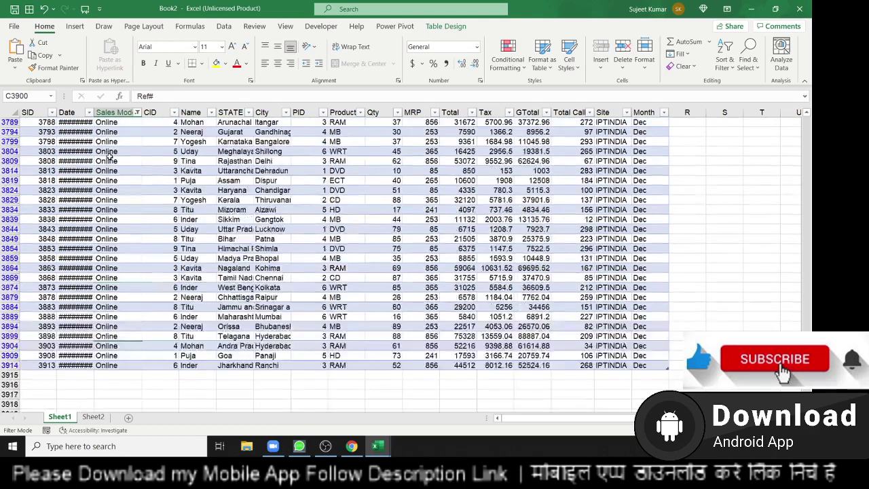
scroll(108, 156, up, 2)
scroll(109, 156, up, 2)
click(160, 189)
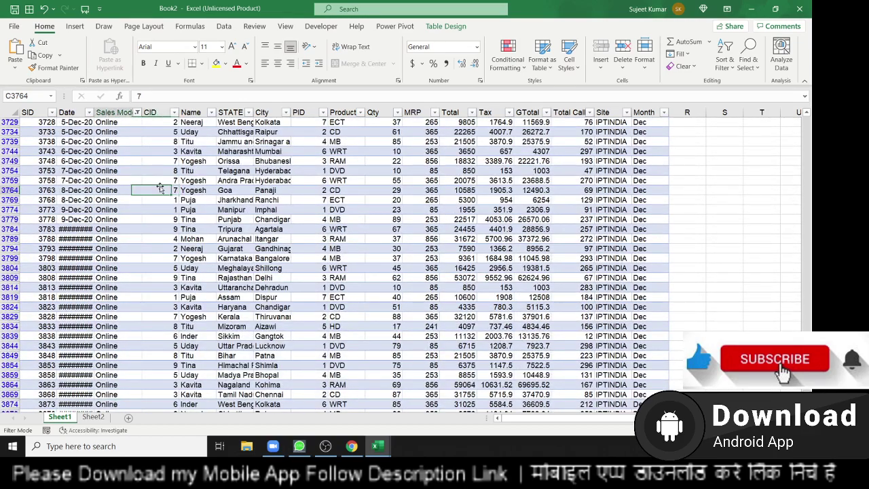
key(Left)
key(Left)
key(ctrl+Up)
key(Right)
key(Right)
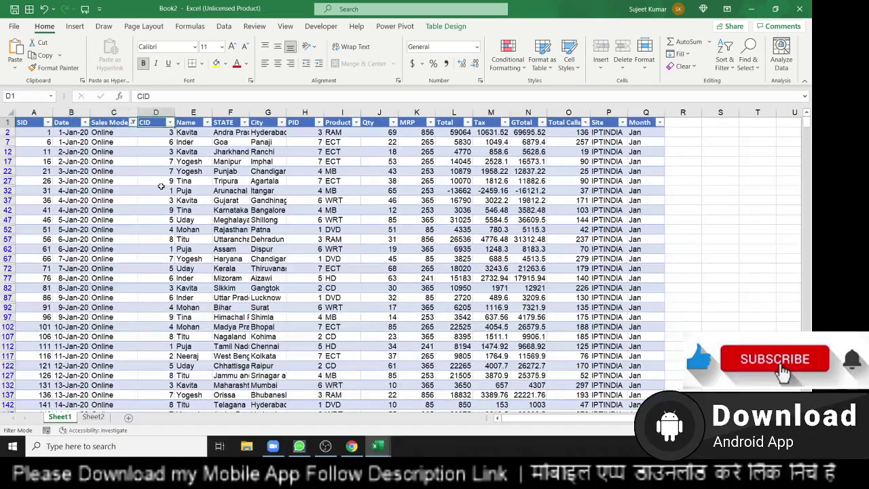
key(Right)
key(Right)
key(Right)
key(Right)
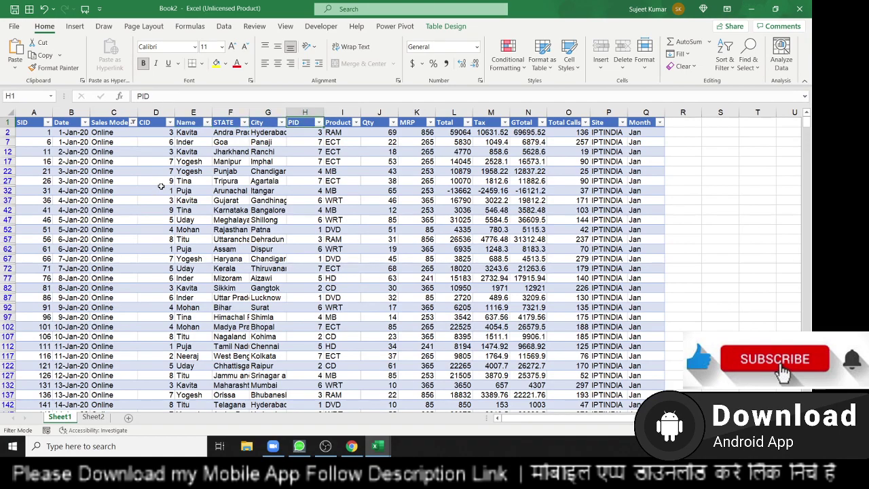
key(Right)
key(Right)
key(ctrl+Down)
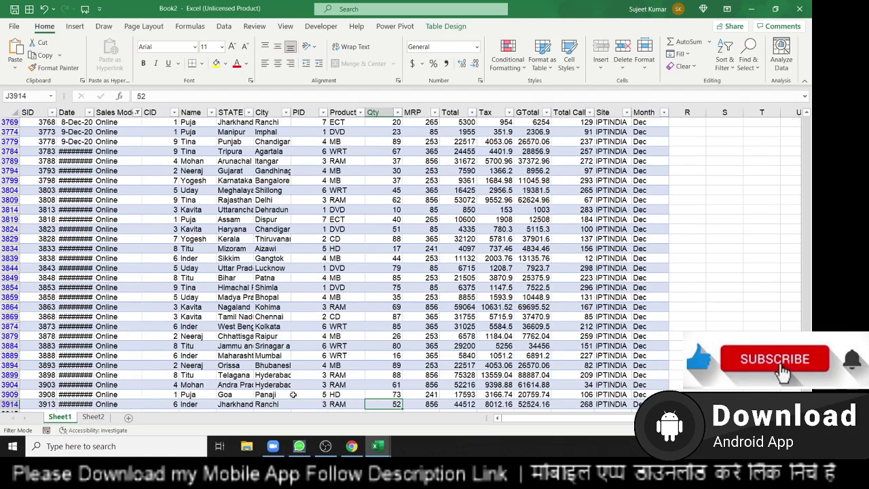
- On Sheet2, filter the Name slicer to one salesperson and Product to MB, giving 845
click(93, 416)
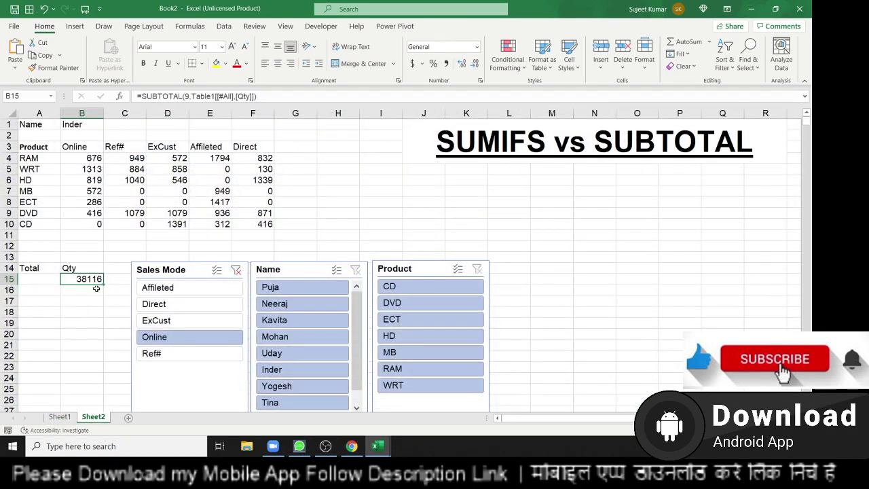
click(281, 290)
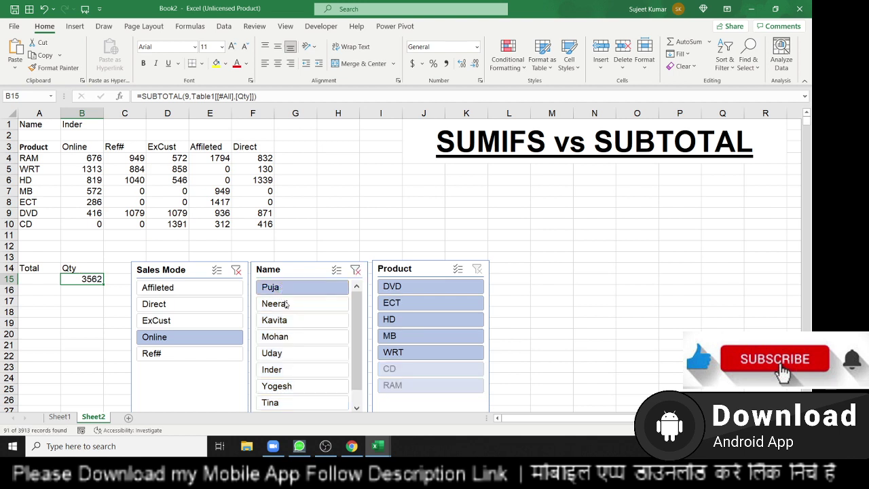
click(413, 337)
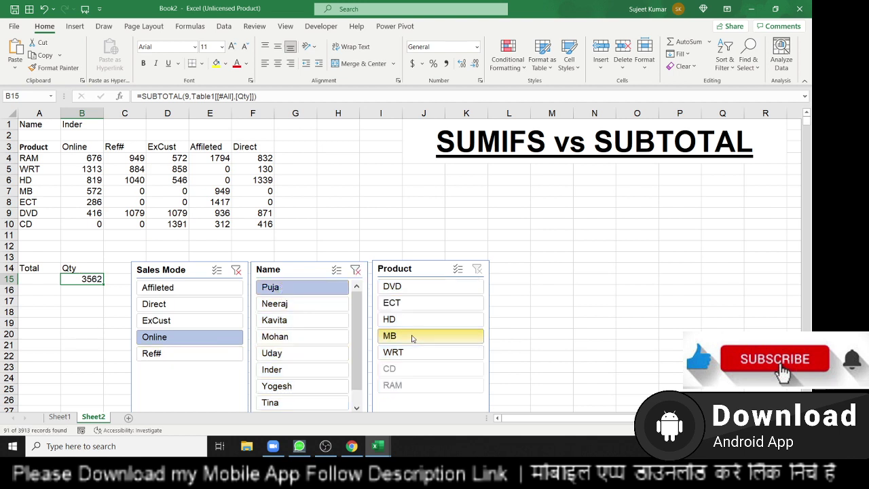
- Check the matching filtered MB rows on Sheet1, then go back to Sheet2
click(61, 417)
scroll(214, 228, up, 4)
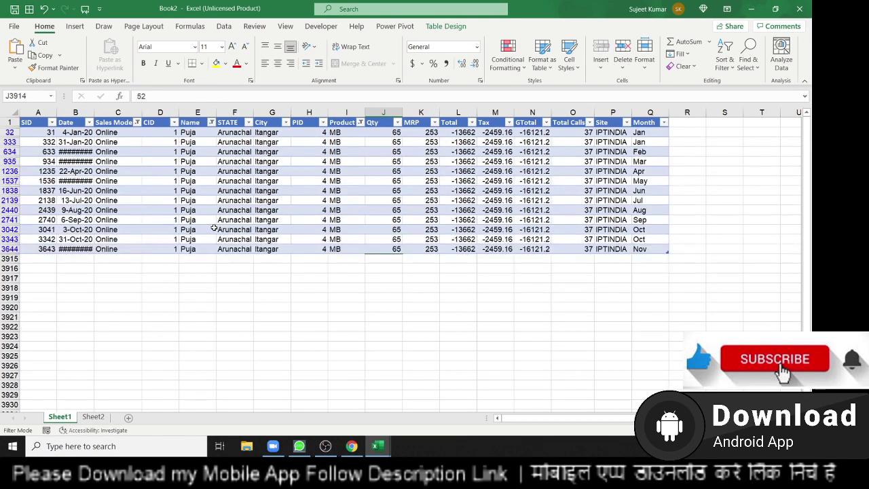
click(95, 416)
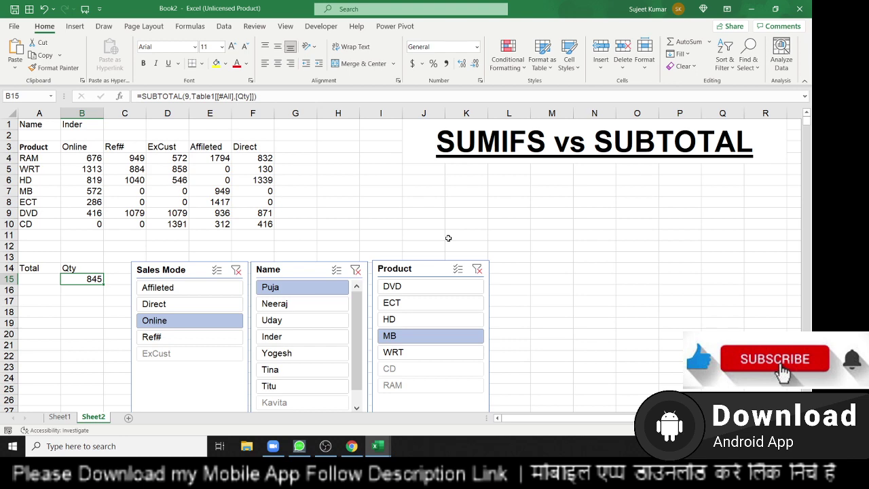
- In Chrome, open the IPT Excel School 'EXCEL MIS TRAINING' app page, then minimize back to Excel
click(355, 447)
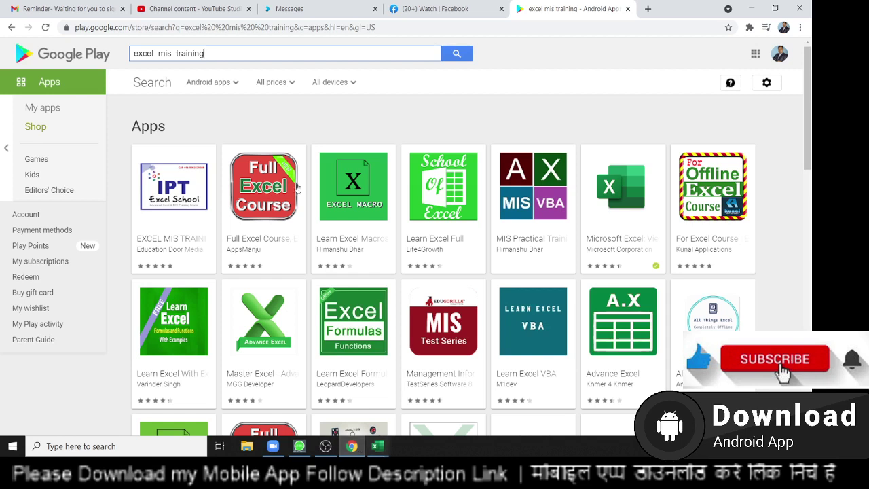
drag(233, 53, 132, 55)
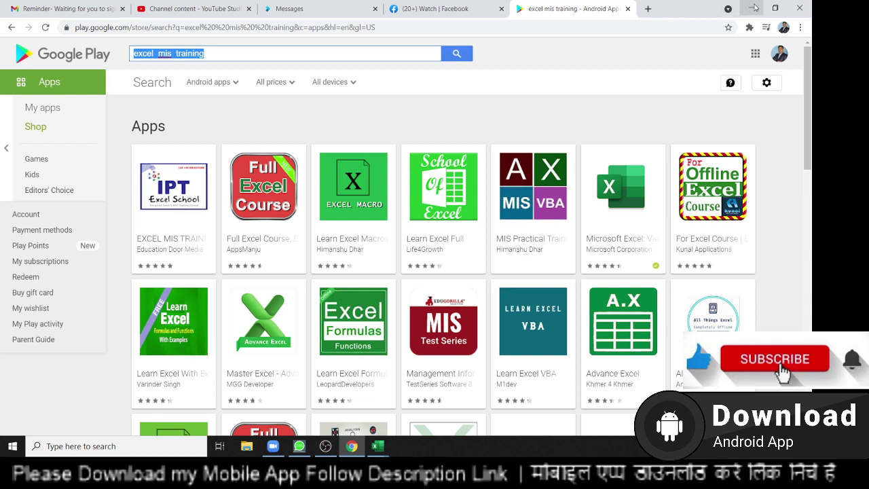
click(186, 195)
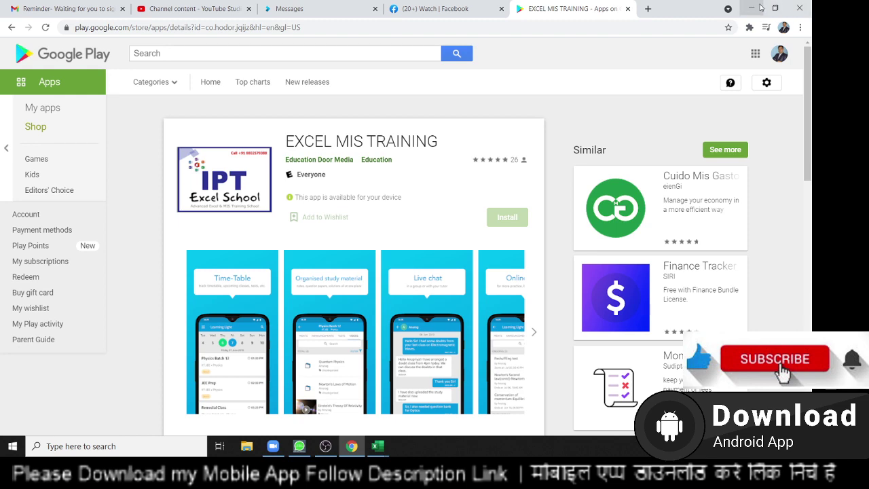
click(752, 8)
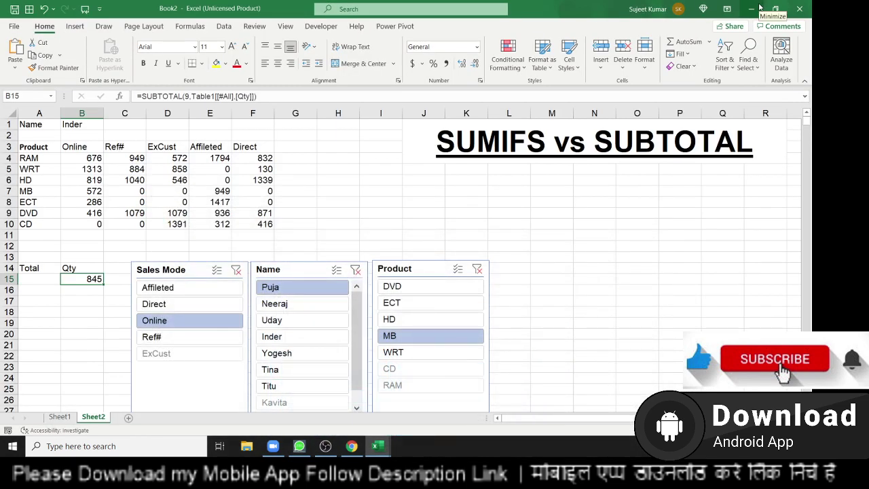